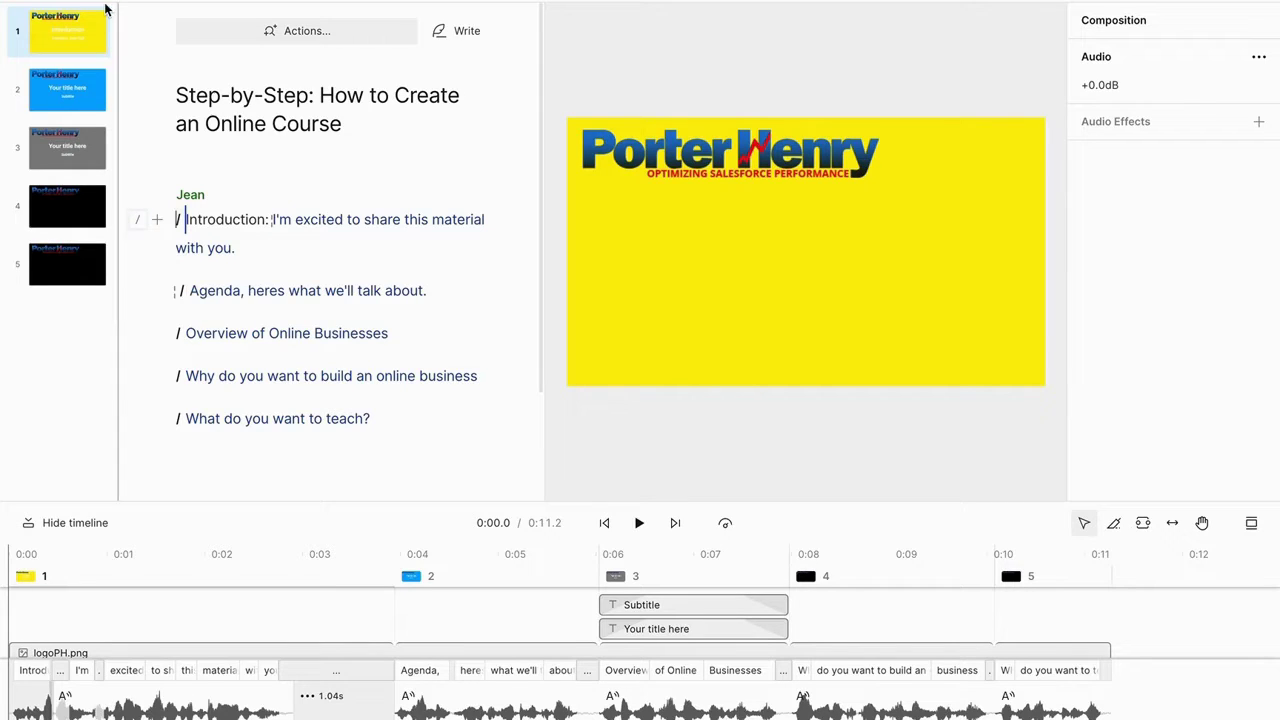
left_click(60, 16)
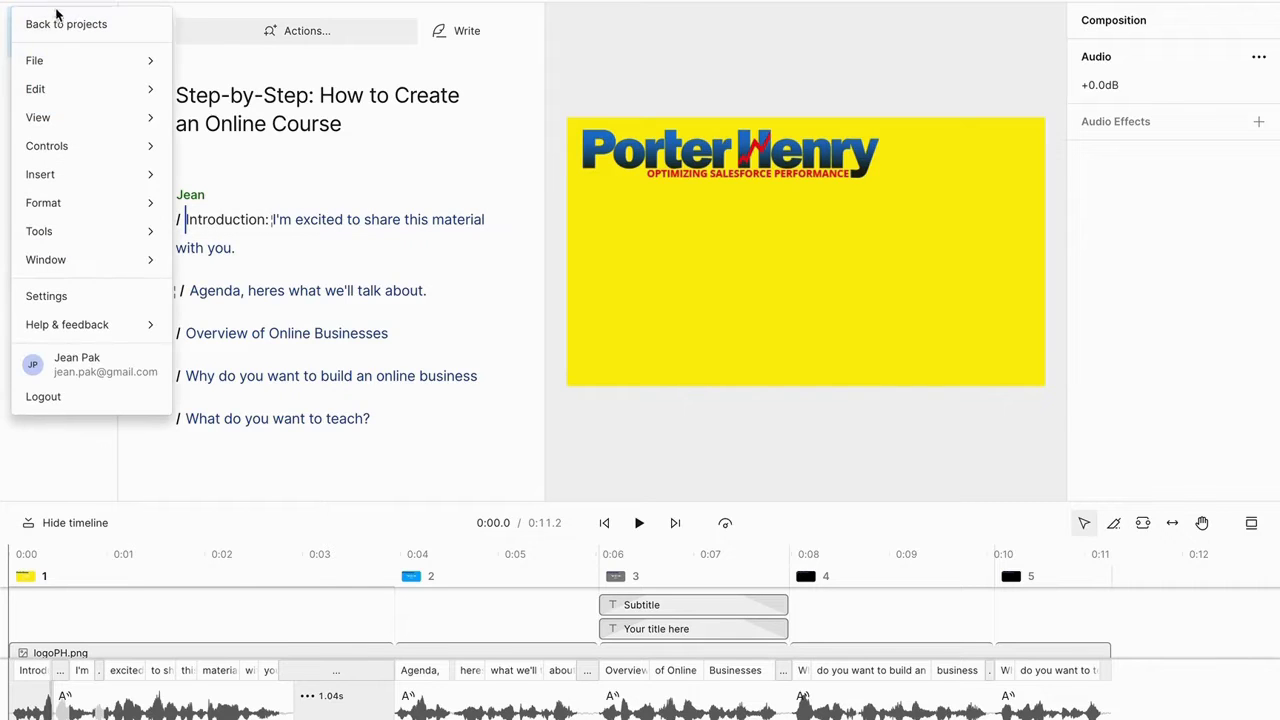
left_click(60, 24)
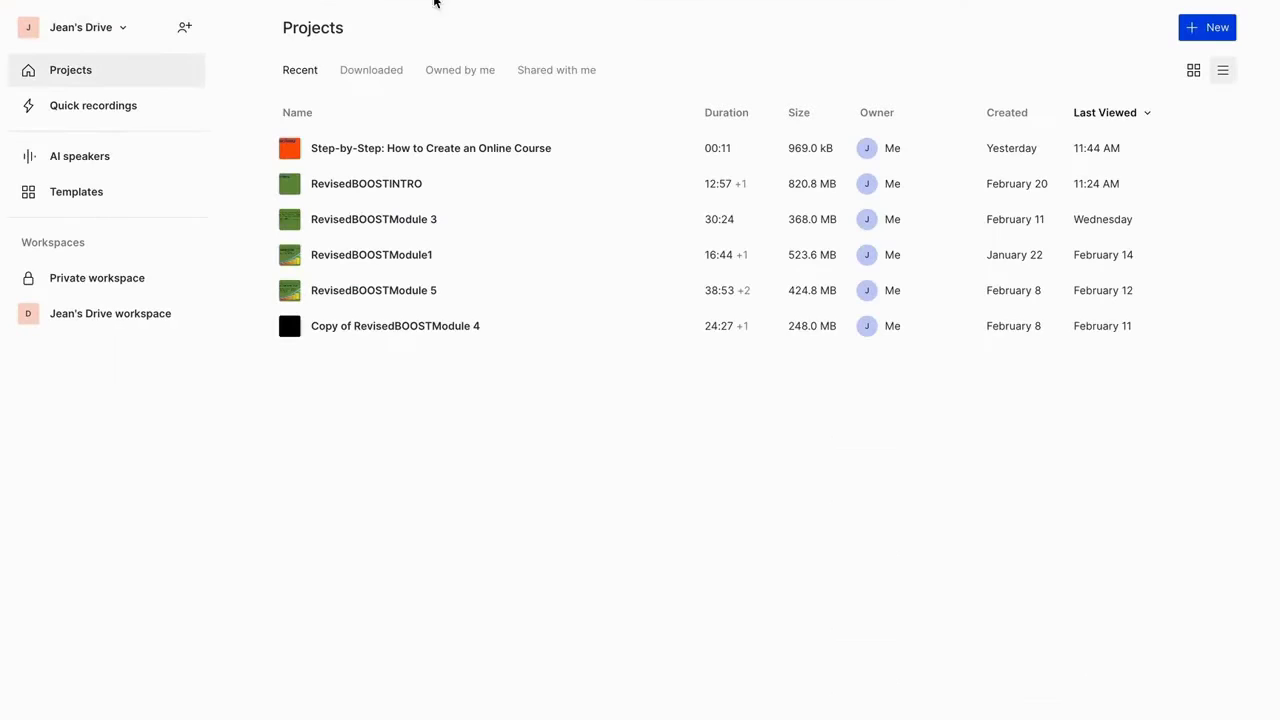
left_click(1201, 32)
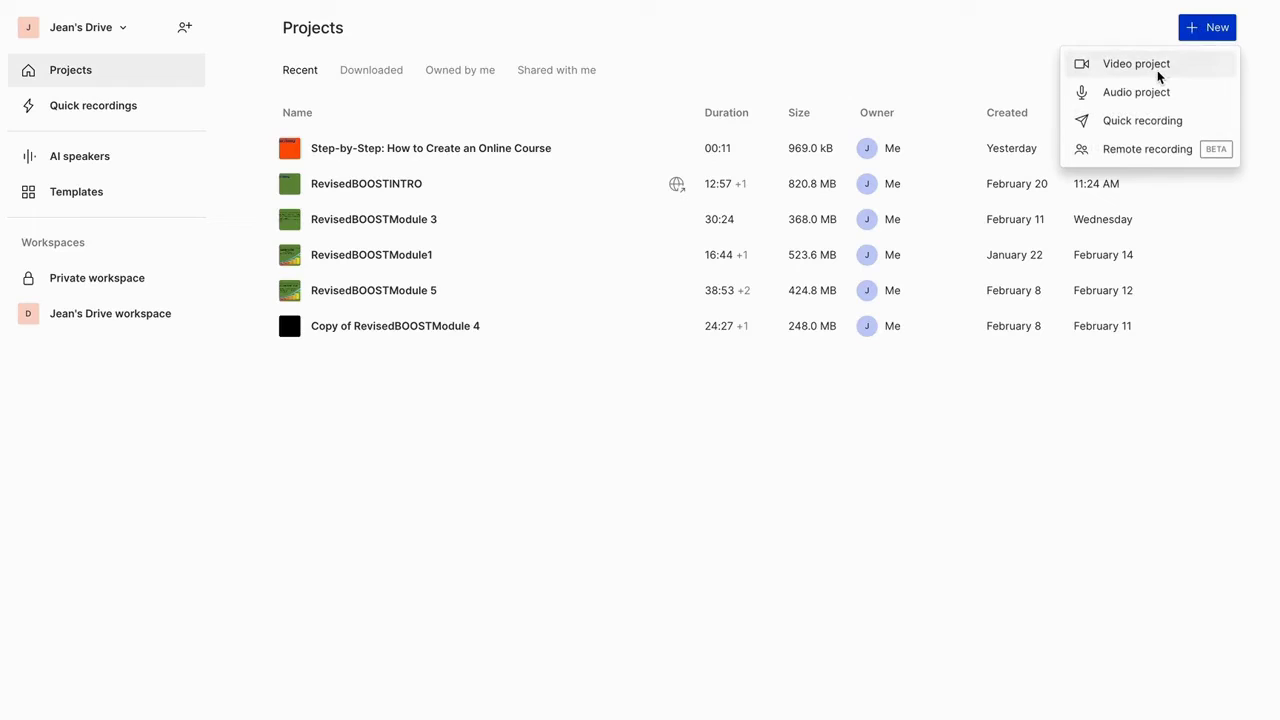
left_click(1013, 65)
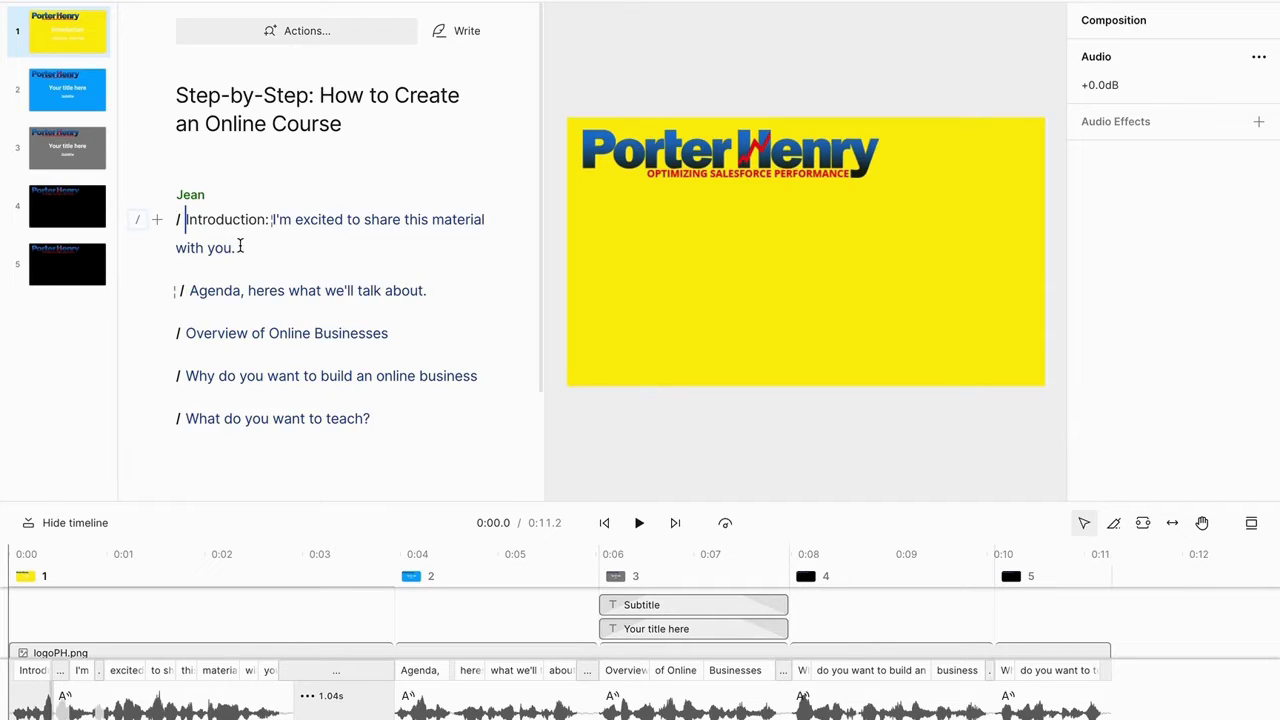
- Insert a new blank scene after 'with you.' with '/' and bring up the template chooser
left_click(240, 247)
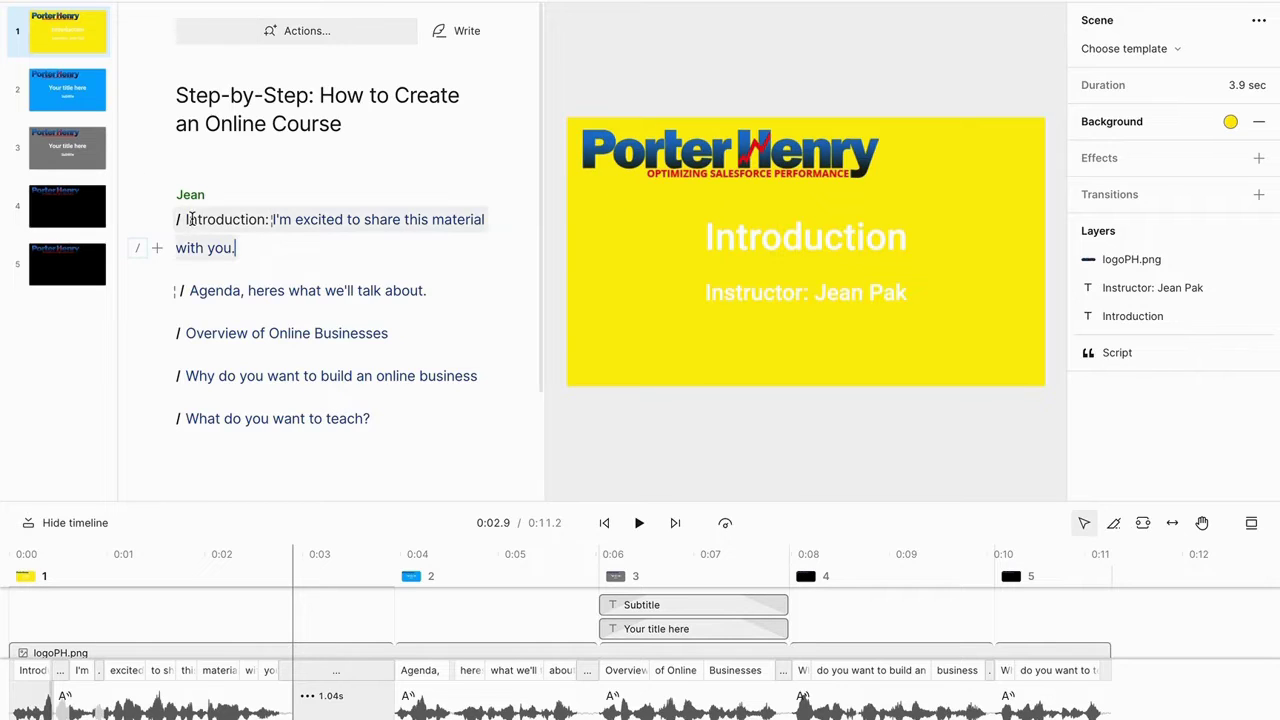
left_click(405, 423)
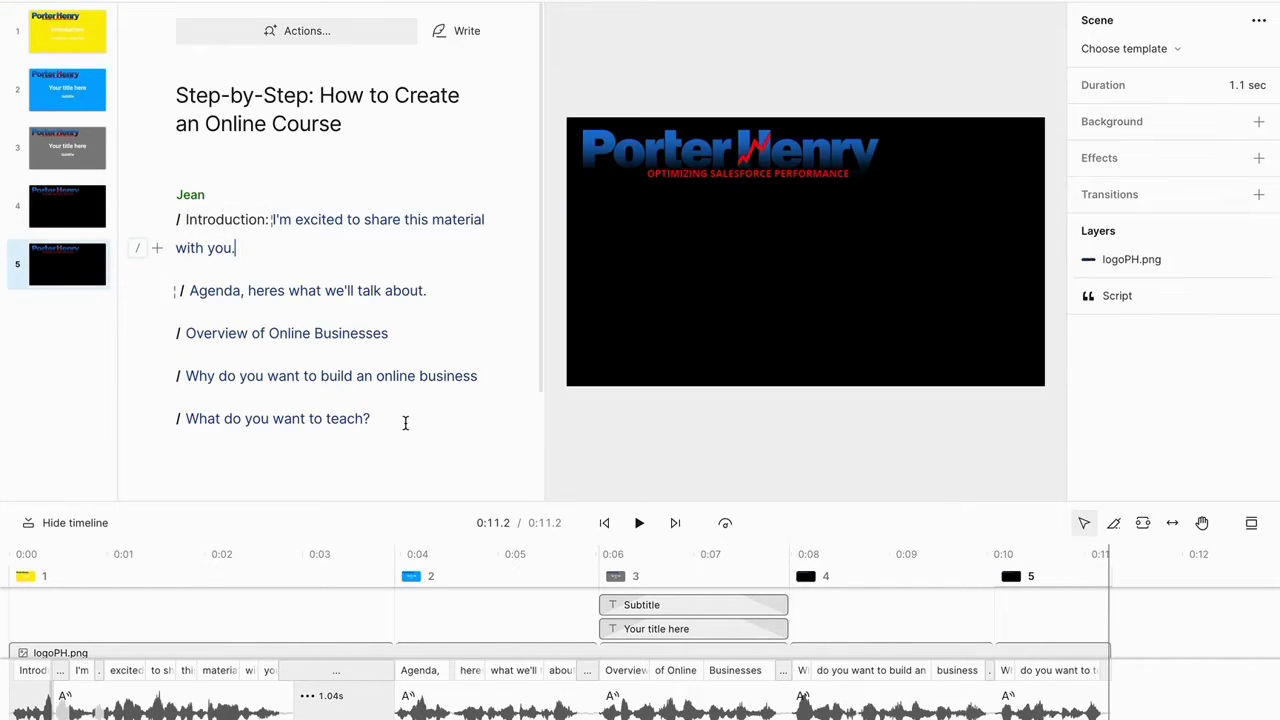
key("Return")
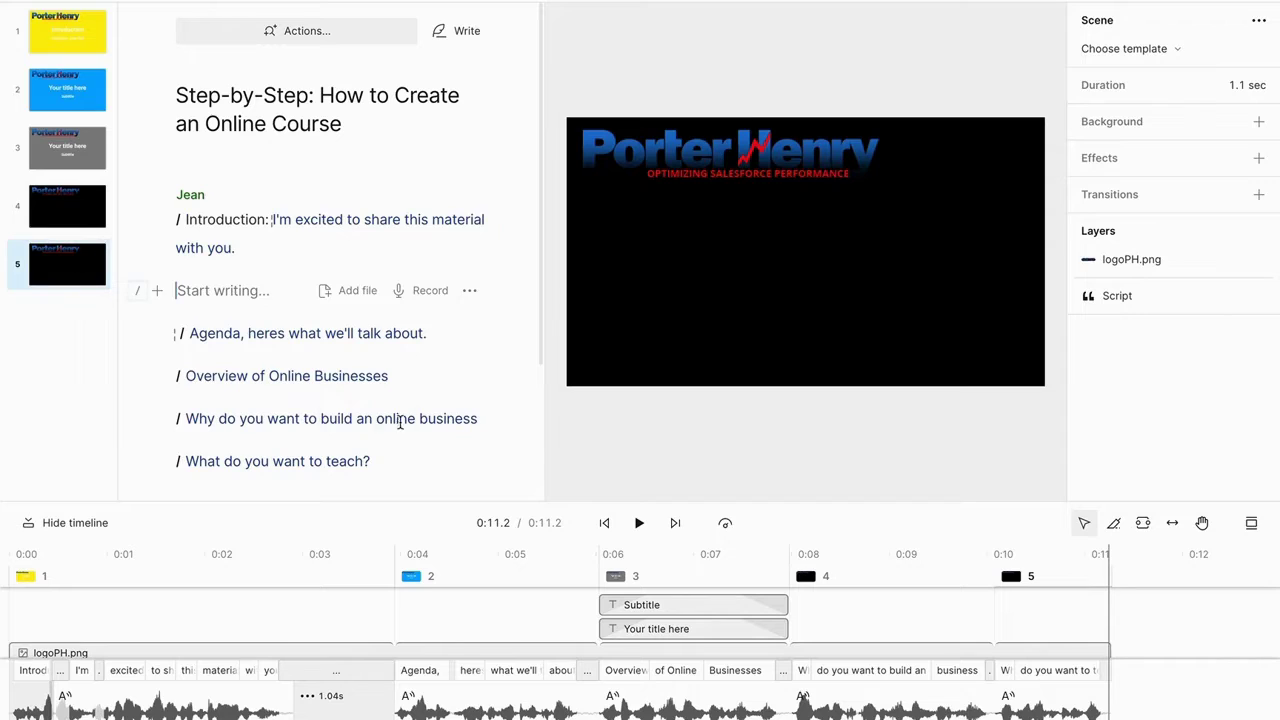
type("/")
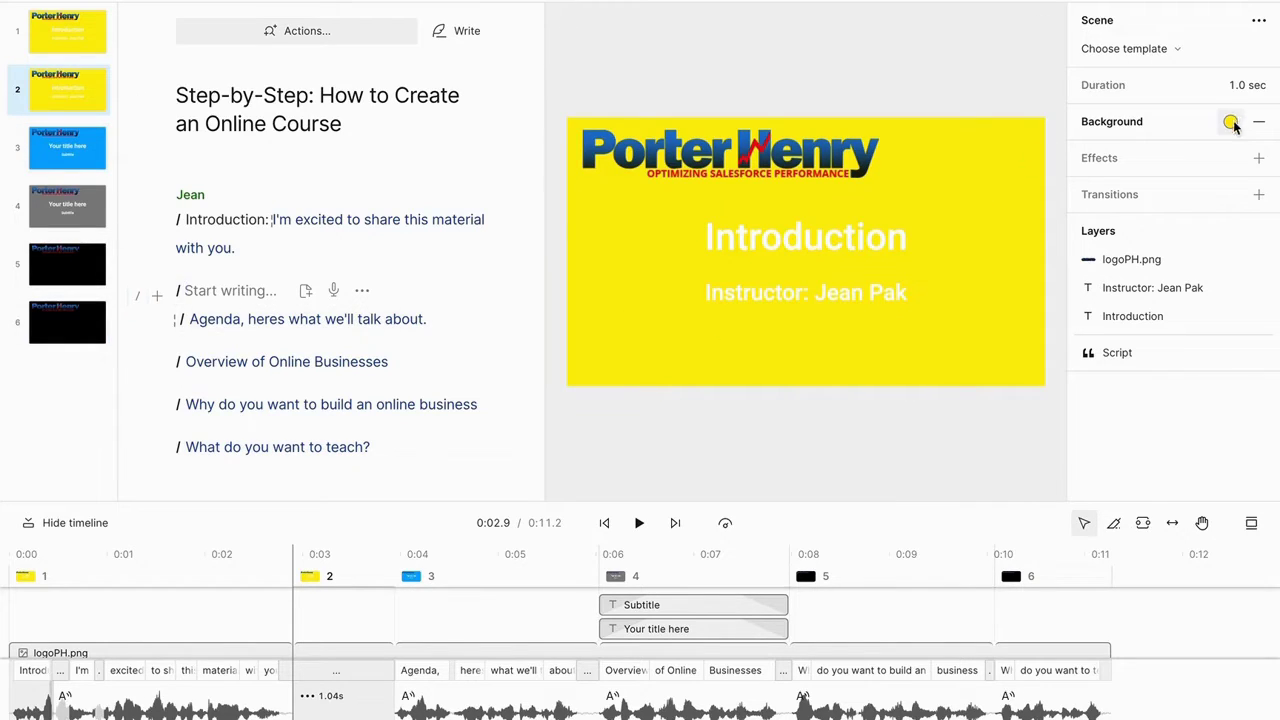
left_click(732, 4)
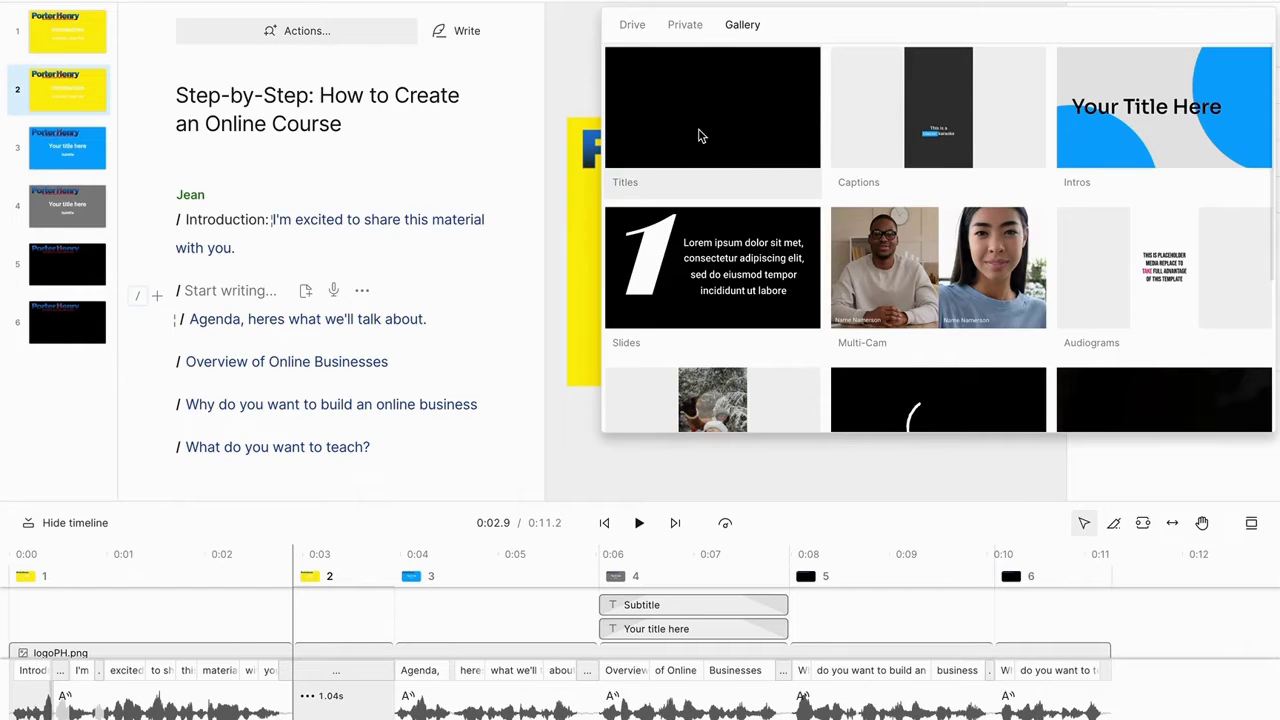
- Browse the Titles template previews, then close the gallery without applying any template
scroll(700, 135, "down", 2)
scroll(700, 135, "up", 2)
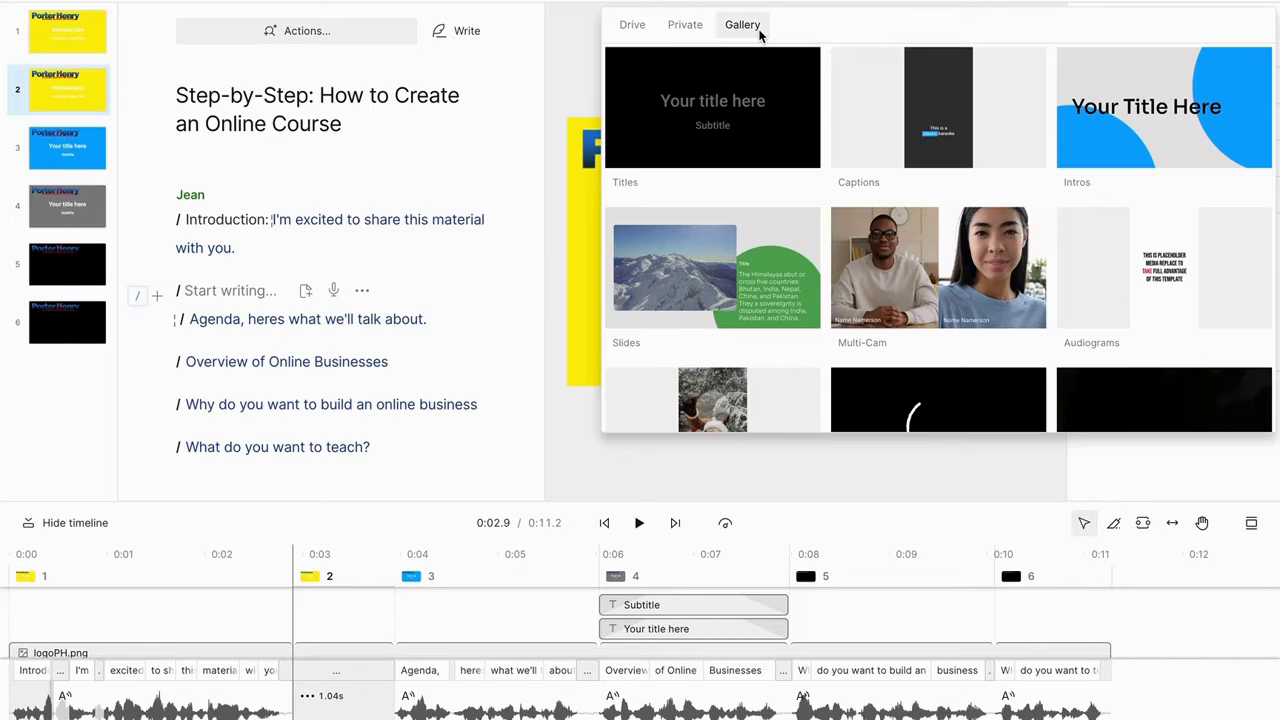
left_click(671, 132)
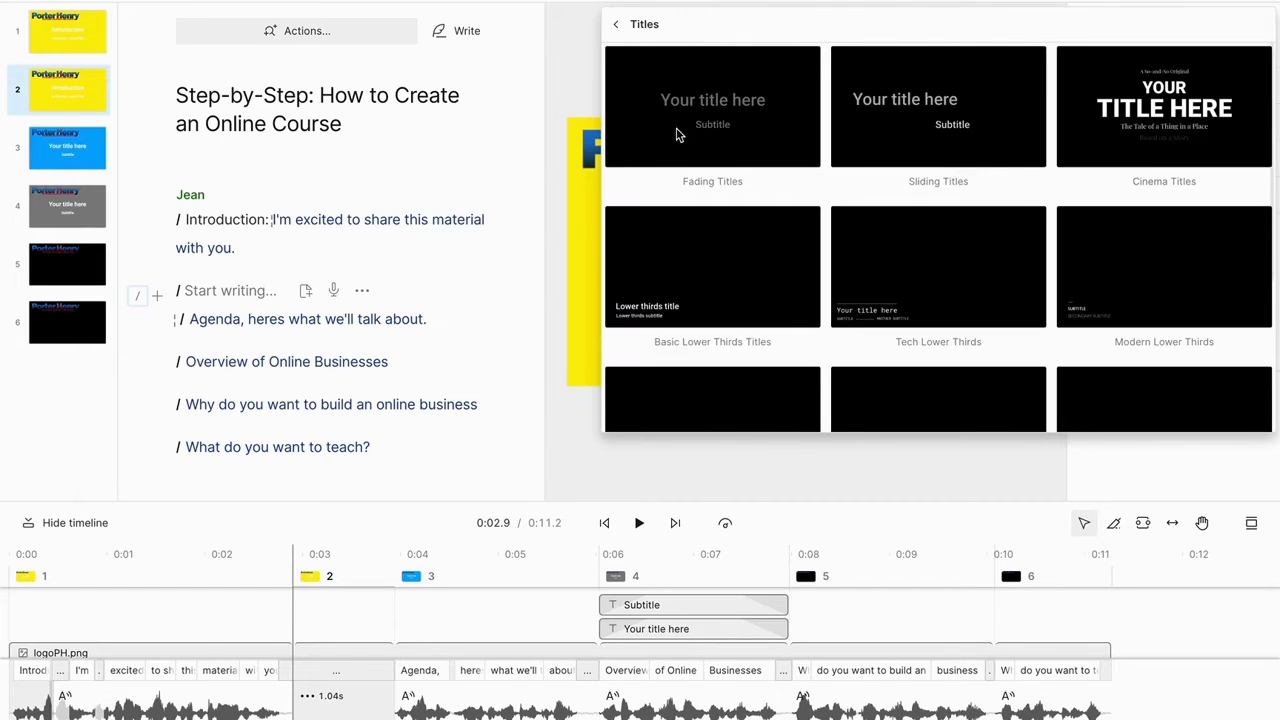
scroll(937, 210, "down", 2)
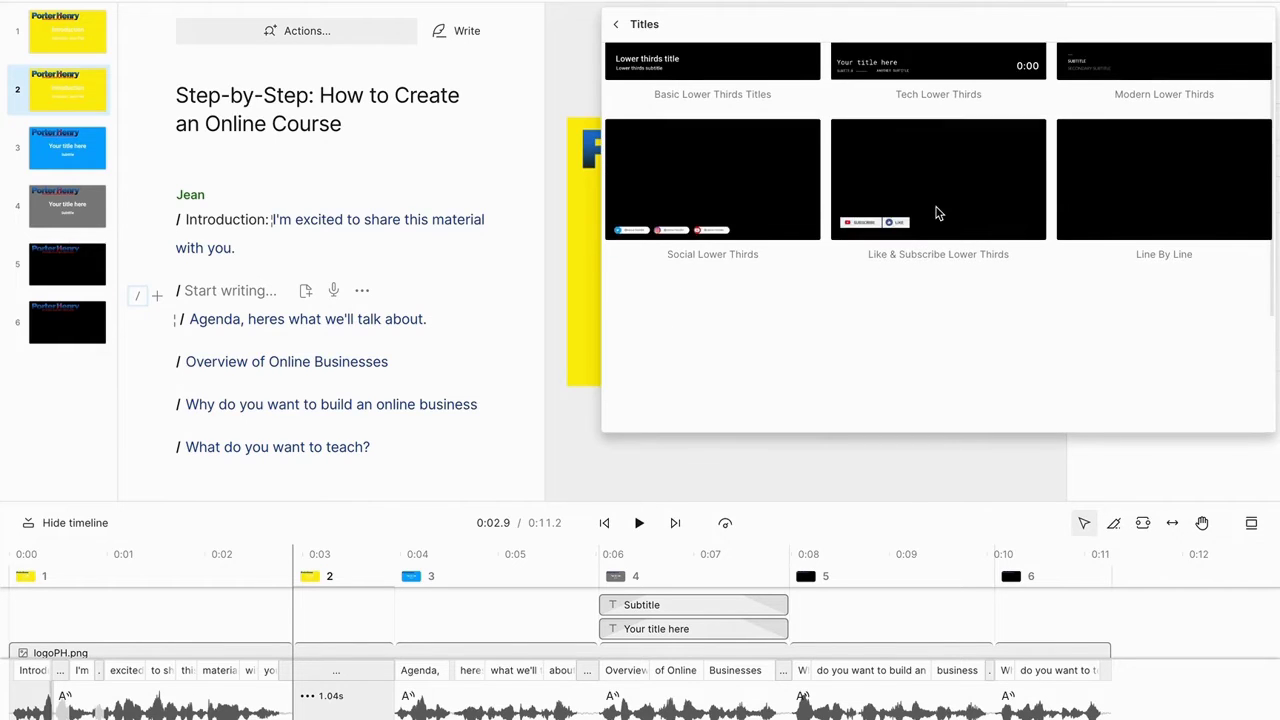
scroll(935, 210, "up", 2)
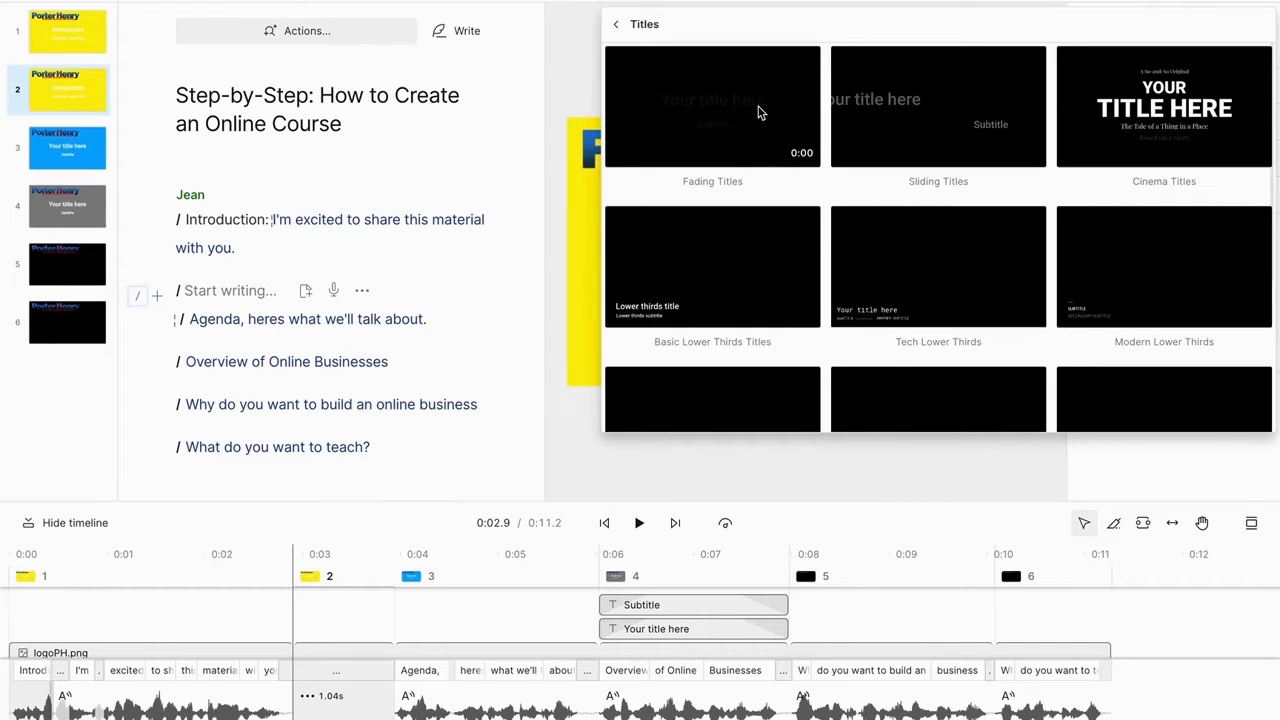
left_click(615, 24)
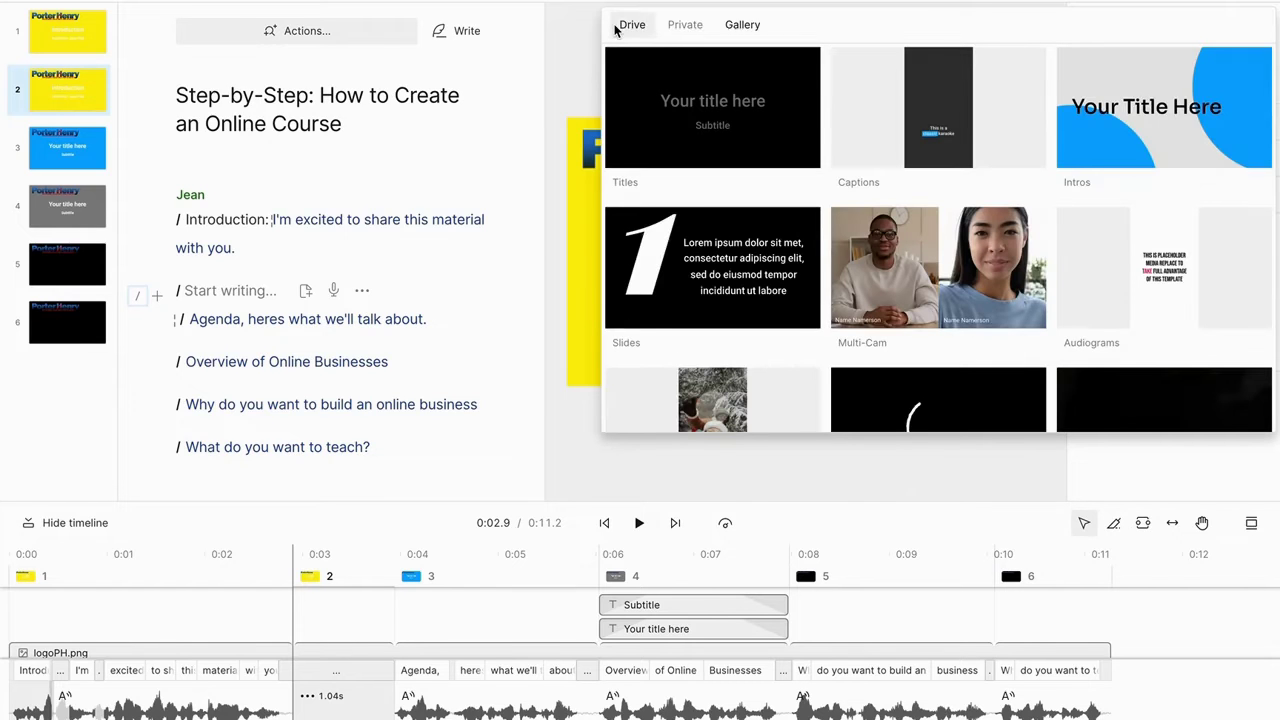
left_click(562, 48)
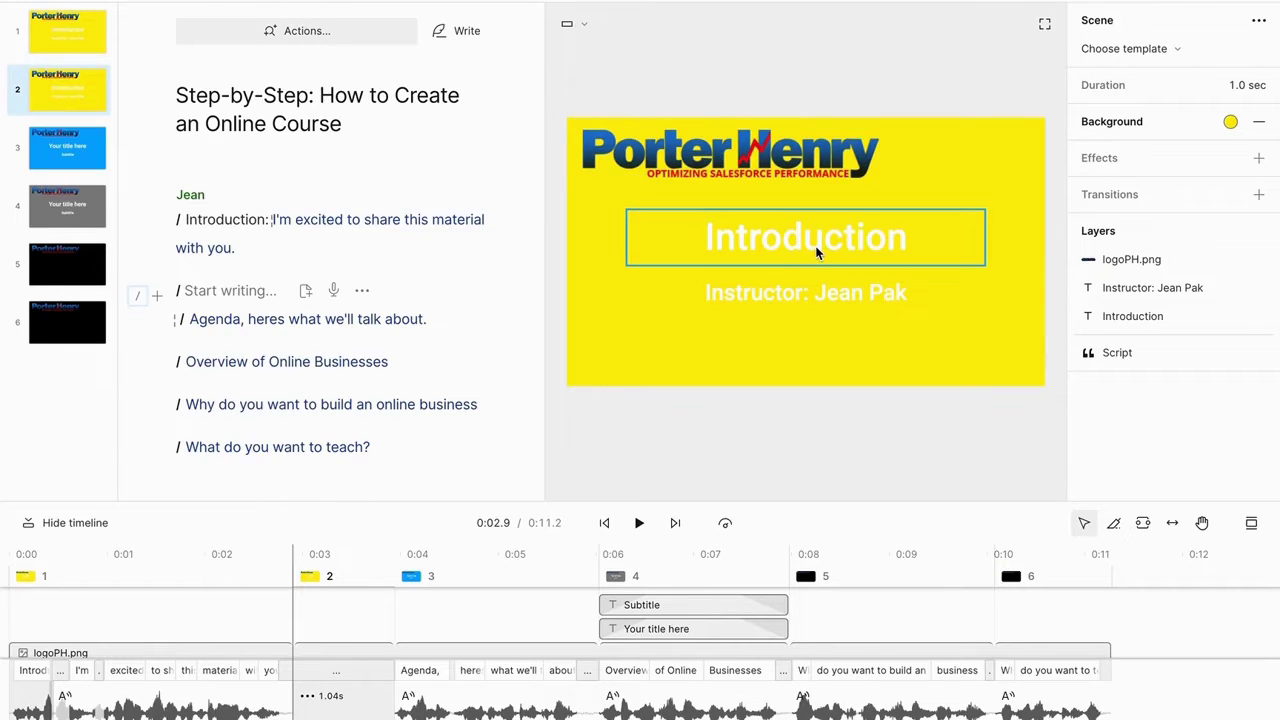
left_click(695, 157)
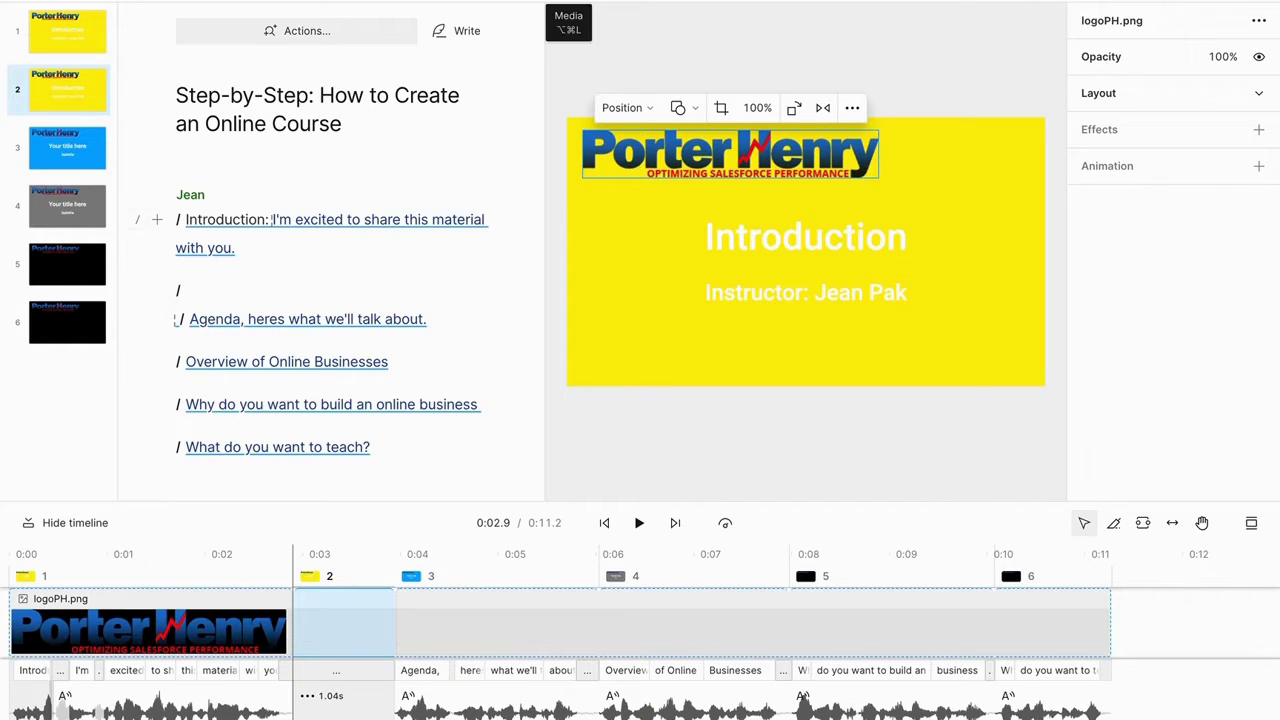
left_click(568, 8)
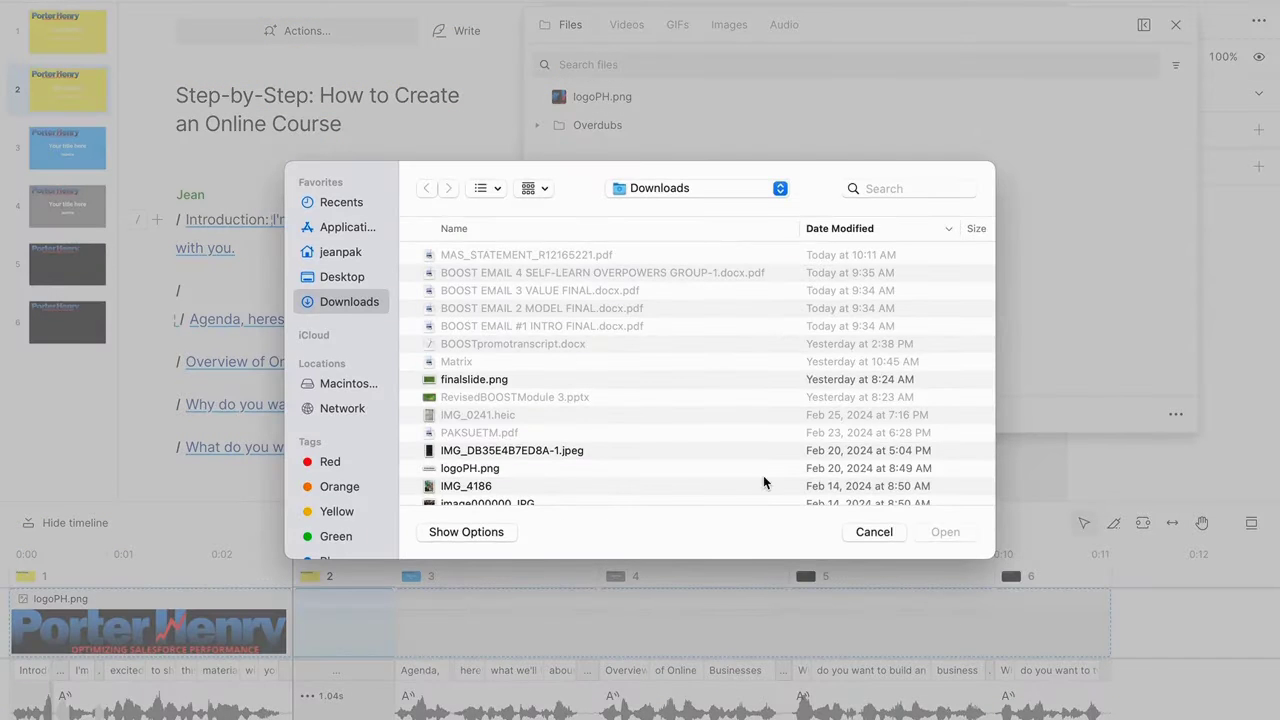
left_click(874, 532)
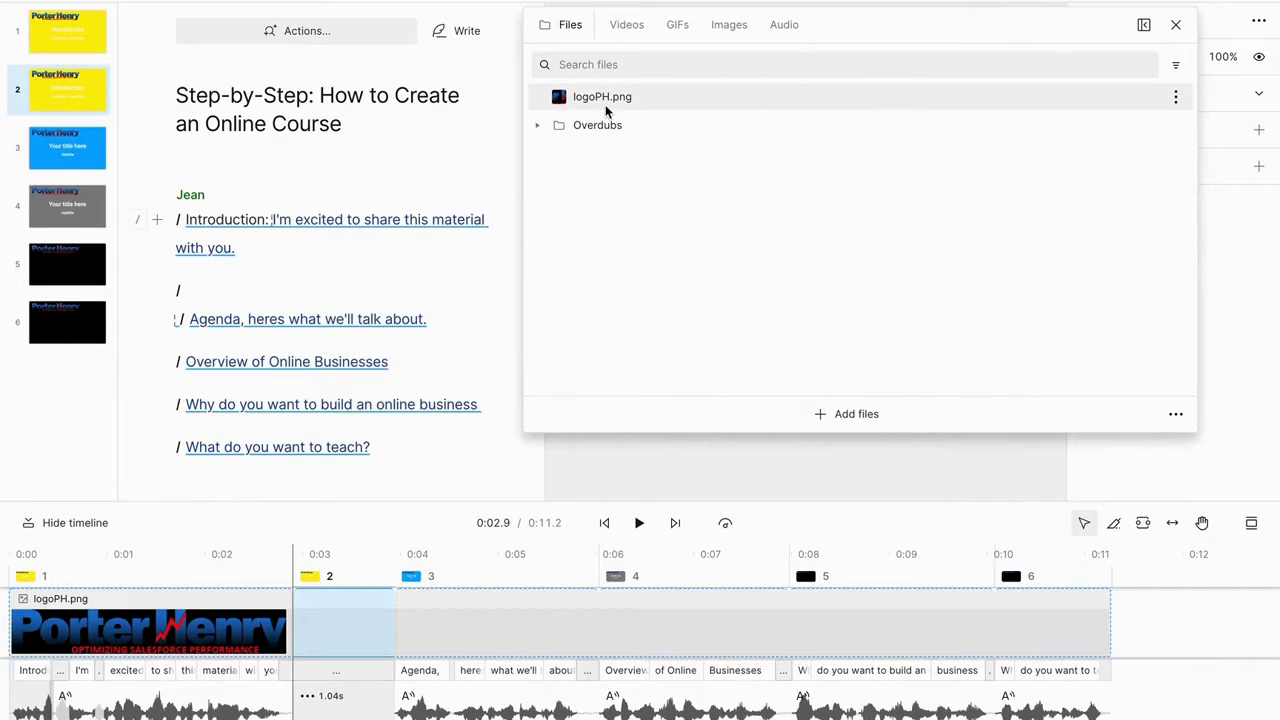
left_click(605, 100)
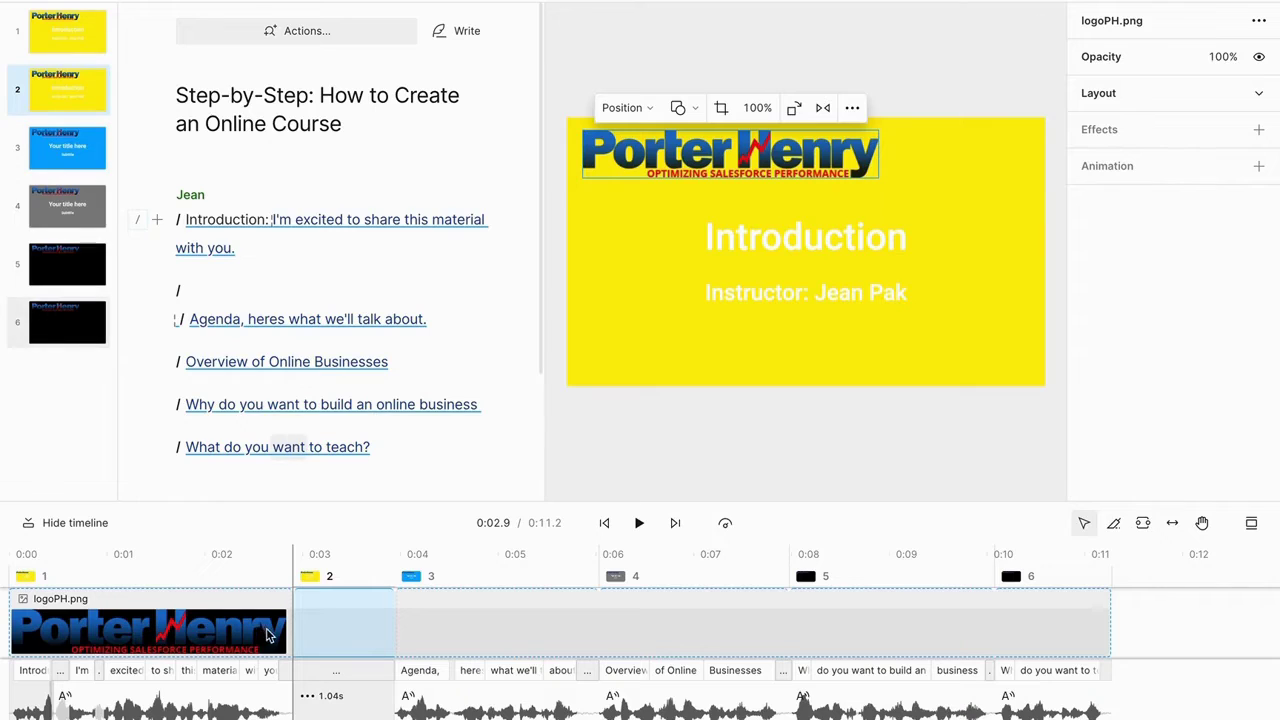
left_click(104, 636)
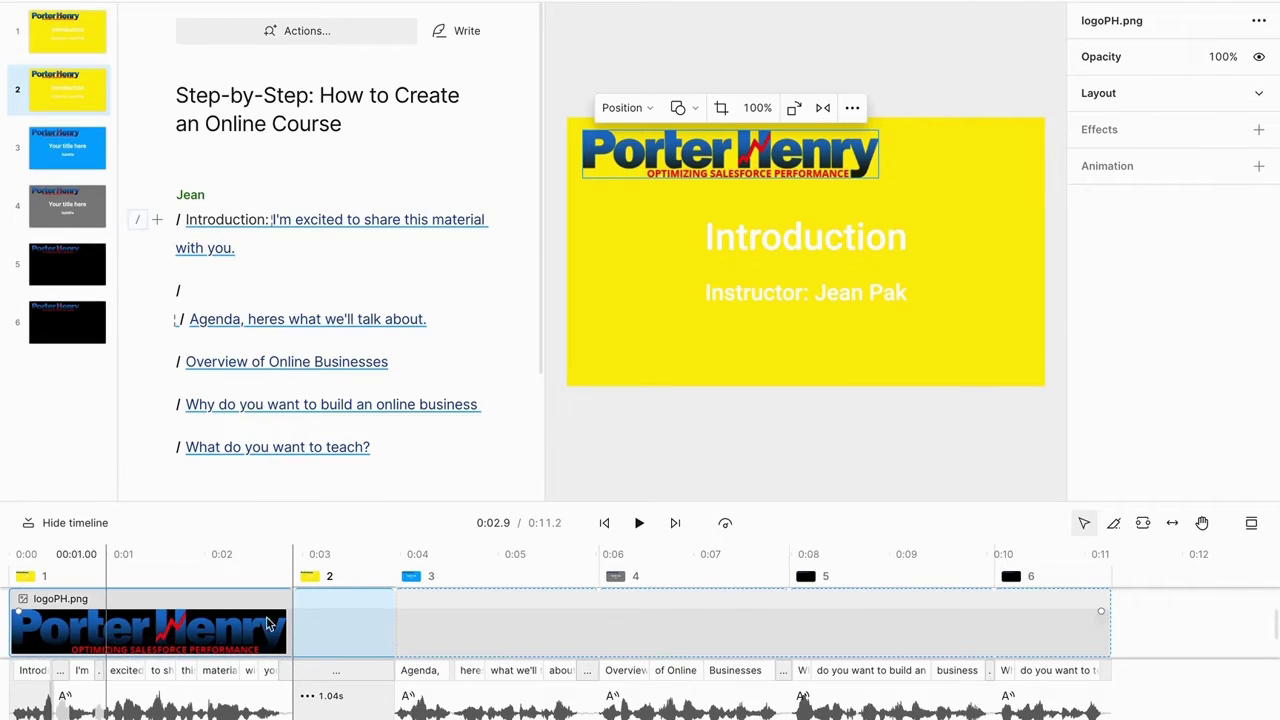
left_click(282, 627)
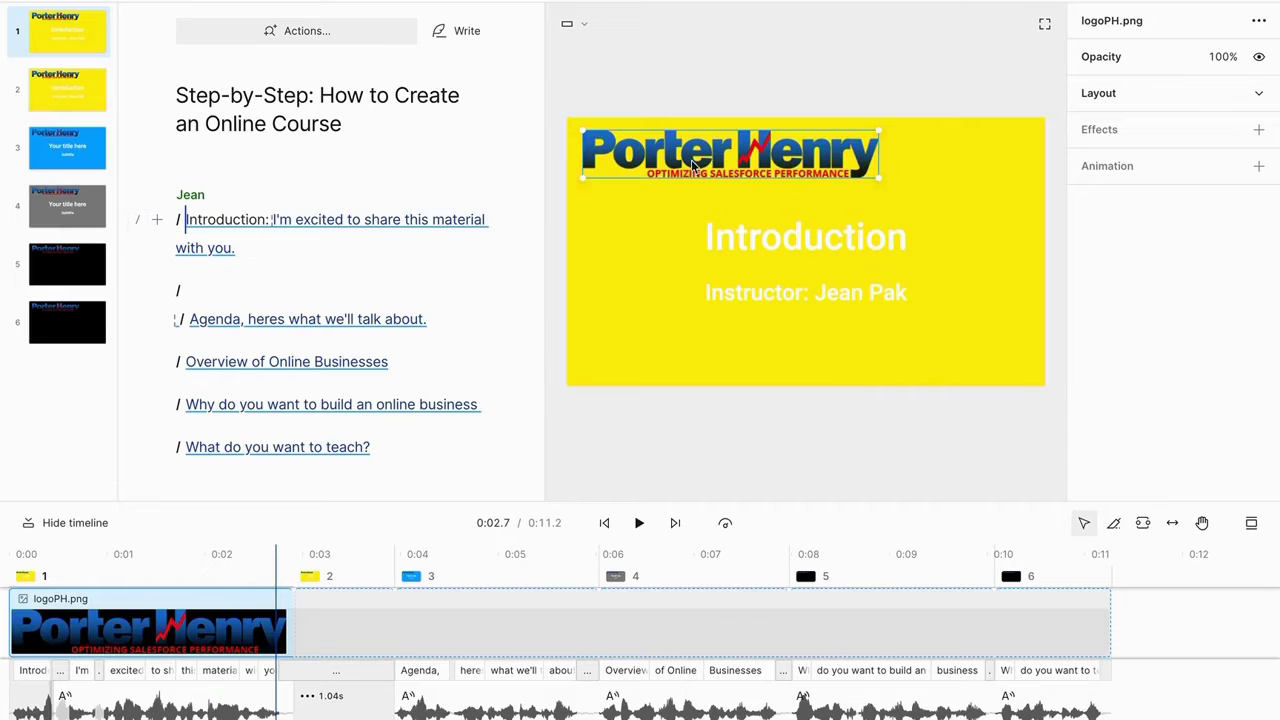
- Paste a copy of the instructor text box and move it near the slide's bottom
left_click(655, 374)
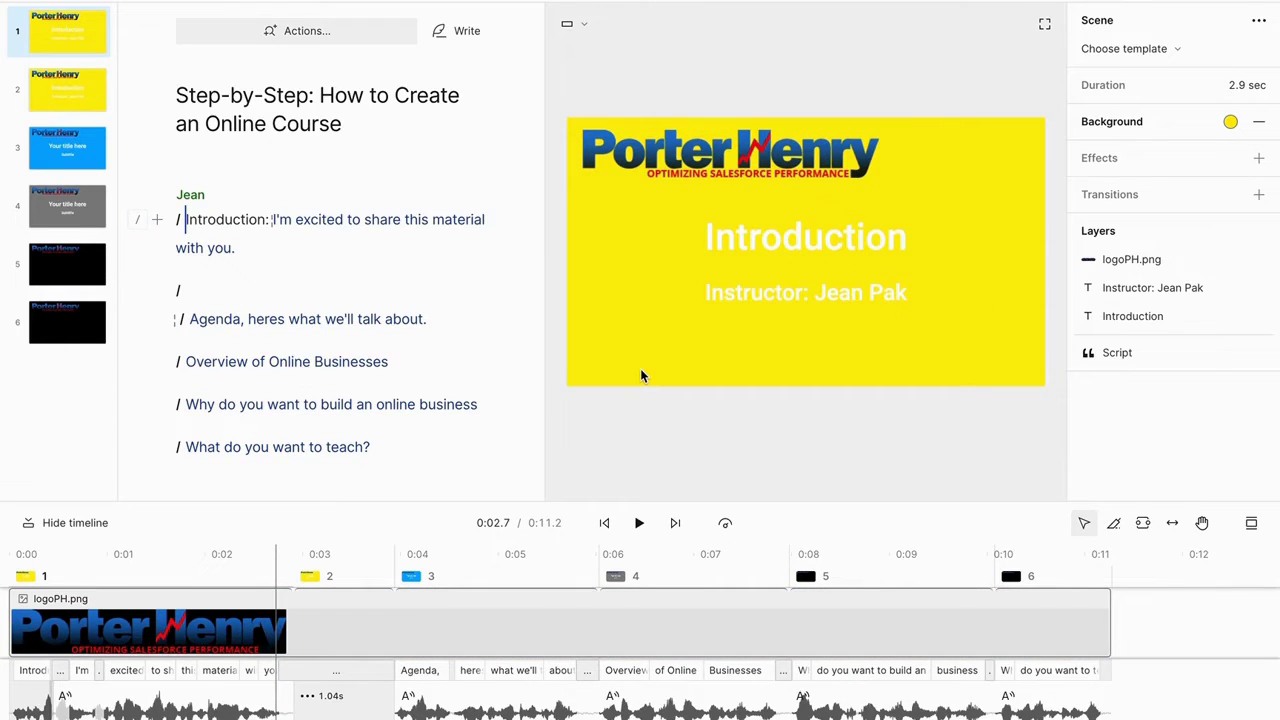
left_click(767, 292)
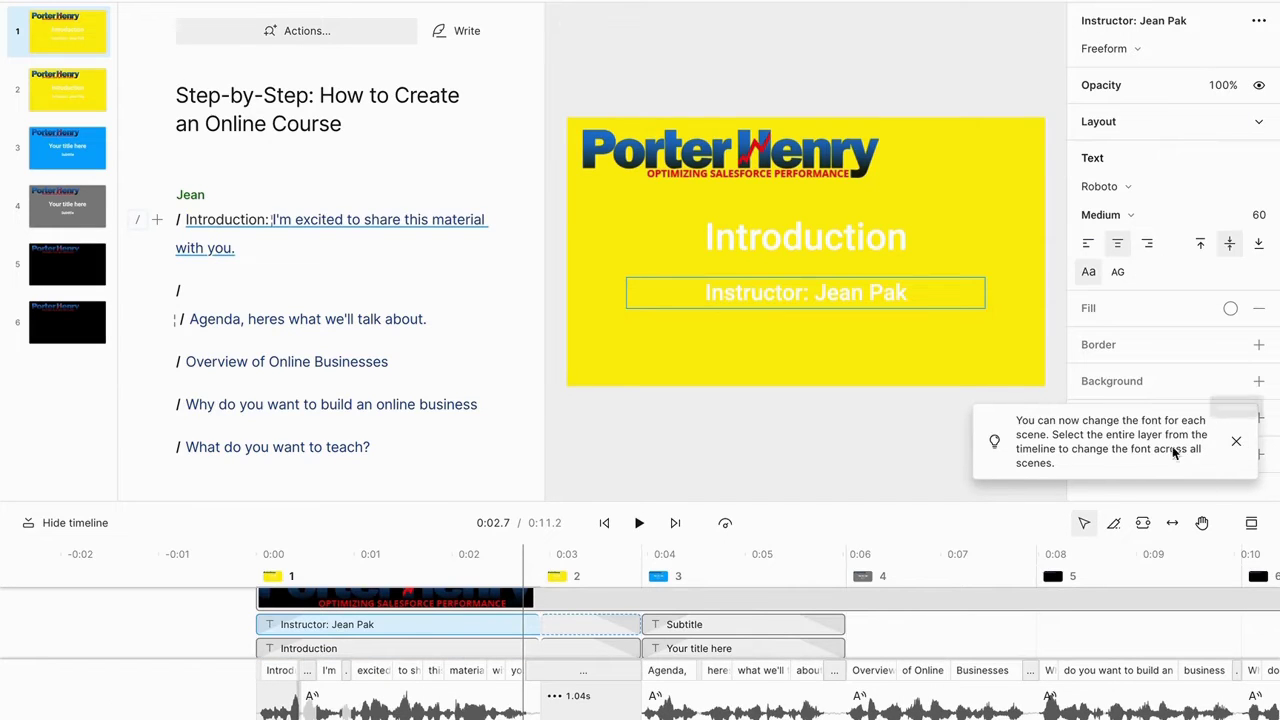
left_click(1235, 443)
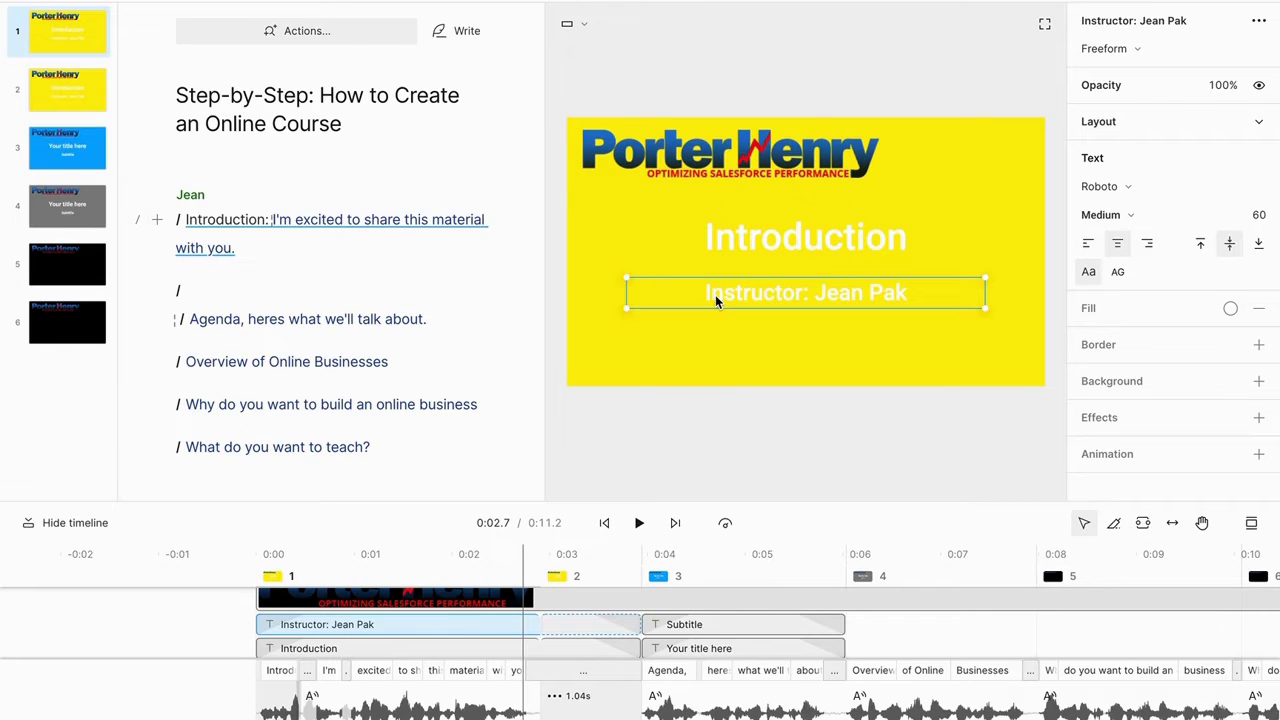
key("ctrl+v")
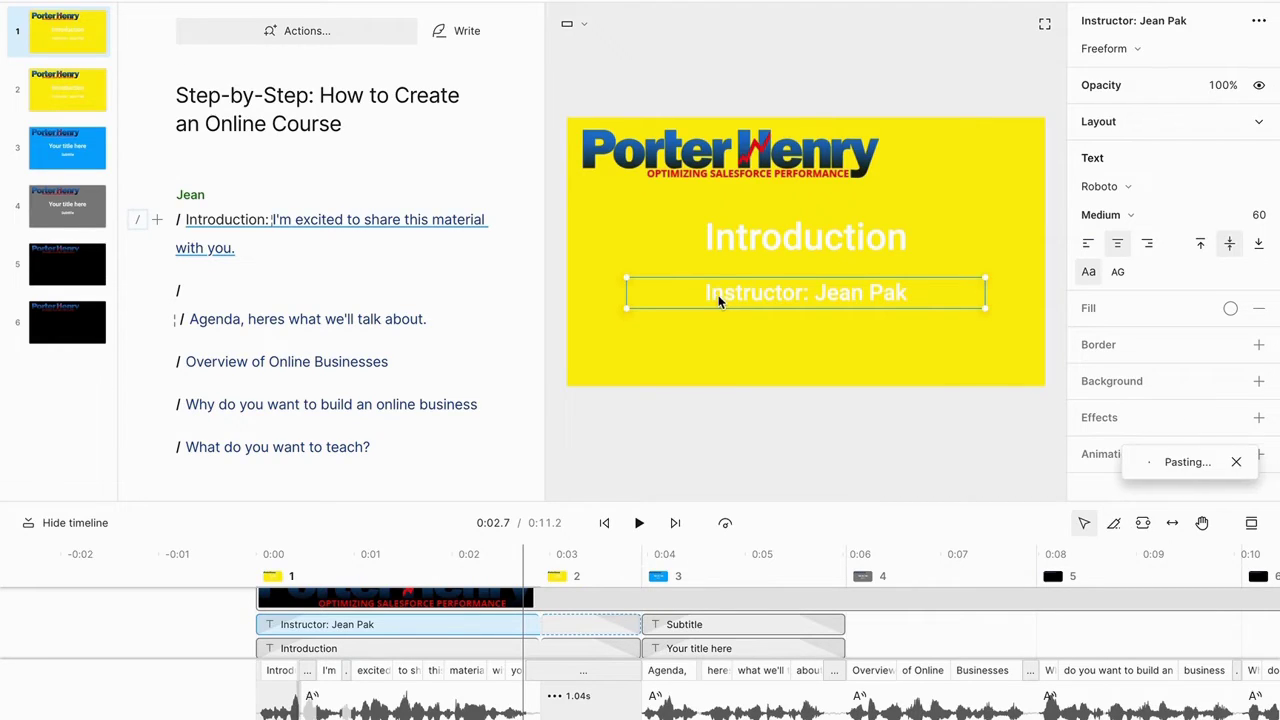
left_click_drag(752, 295, 743, 371)
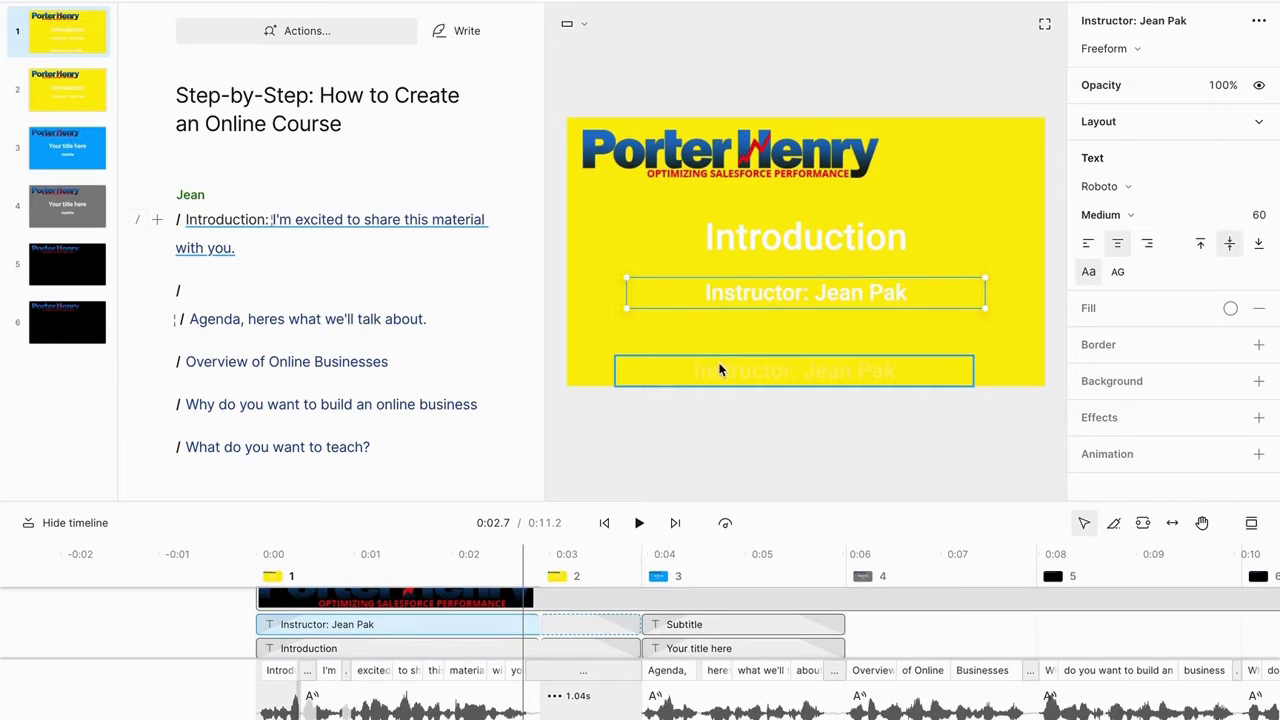
left_click_drag(722, 366, 686, 365)
- Rewrite the copied text as 'Copyright: 2024 Learn with' plus the instructor's first name
double_click(686, 366)
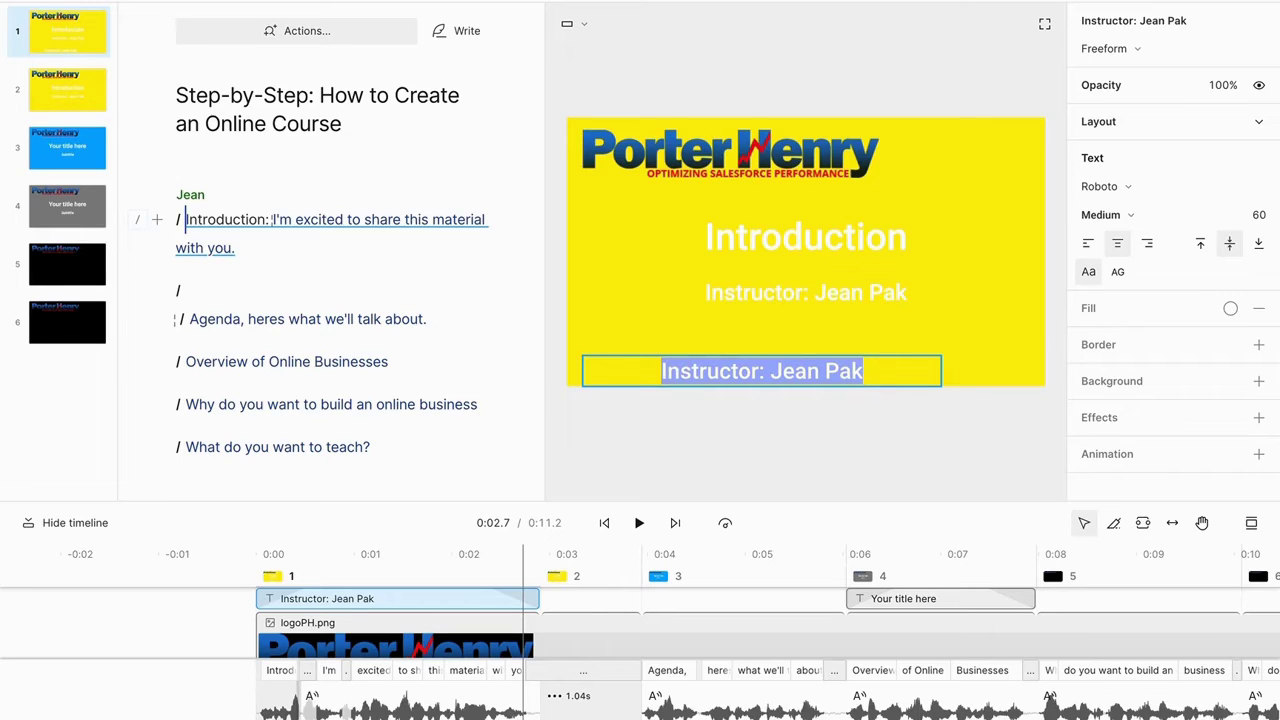
type("Copyright:")
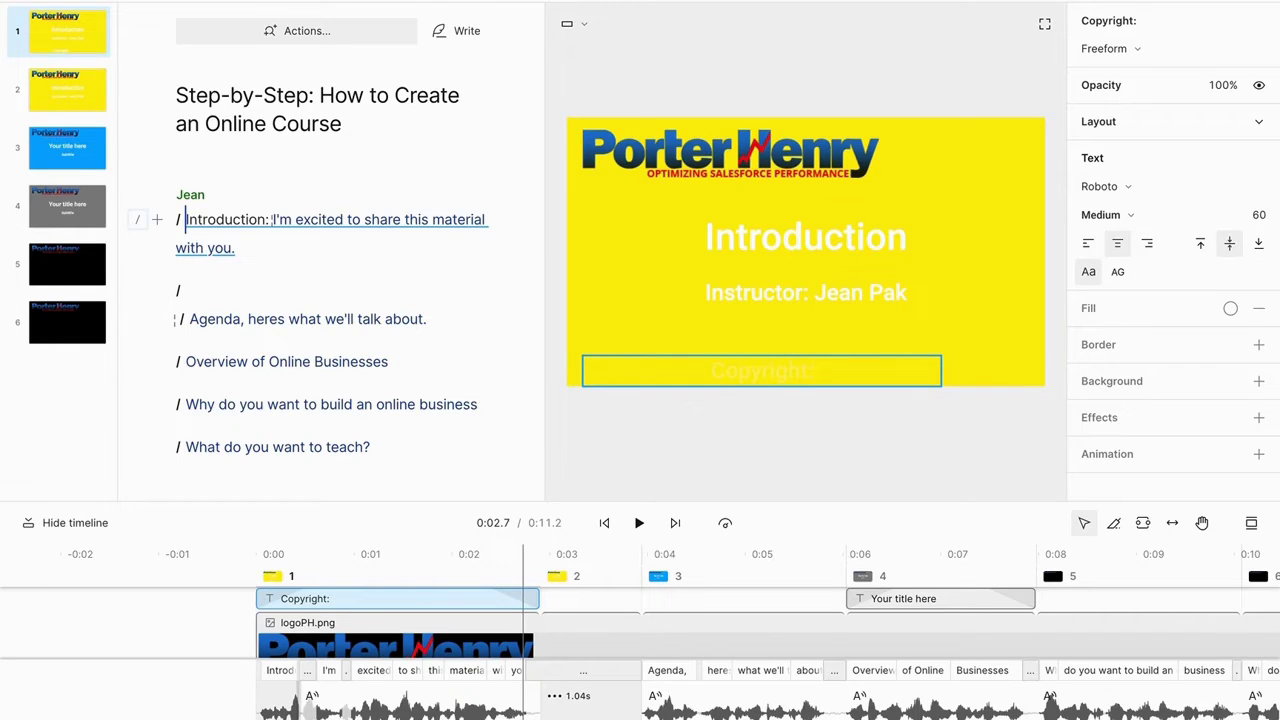
type("2024")
double_click(732, 365)
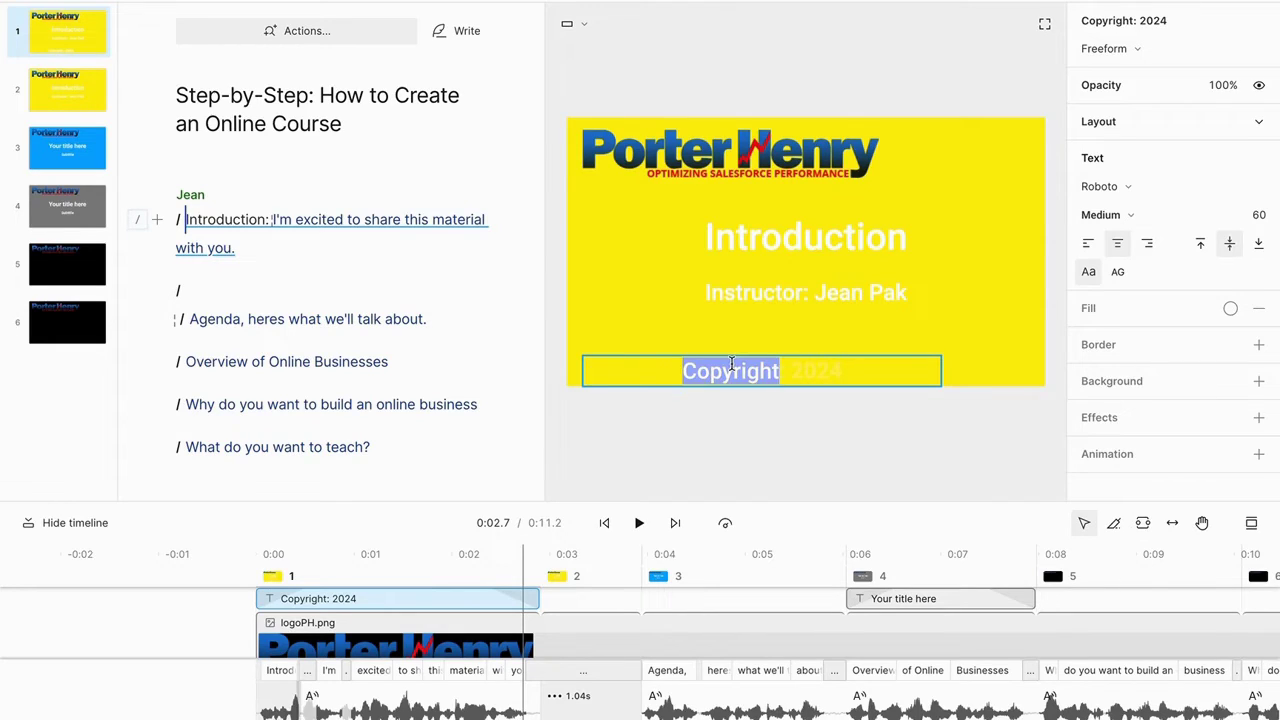
triple_click(732, 365)
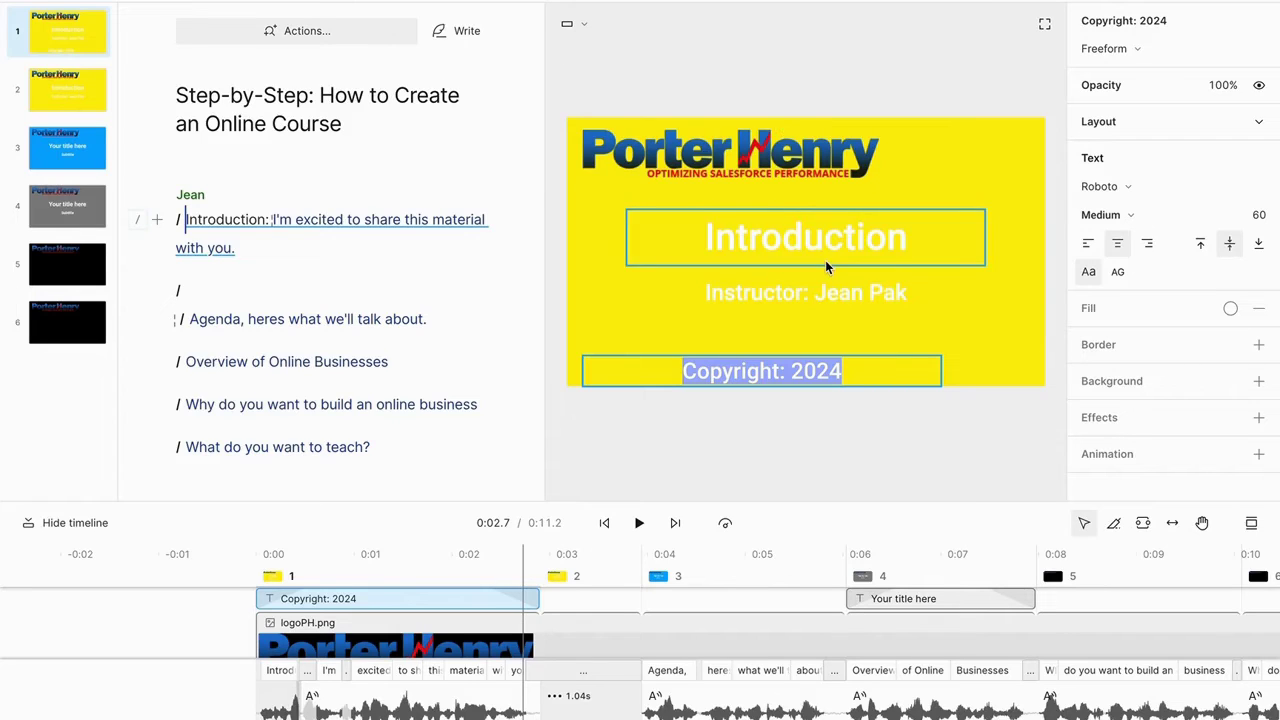
left_click(866, 378)
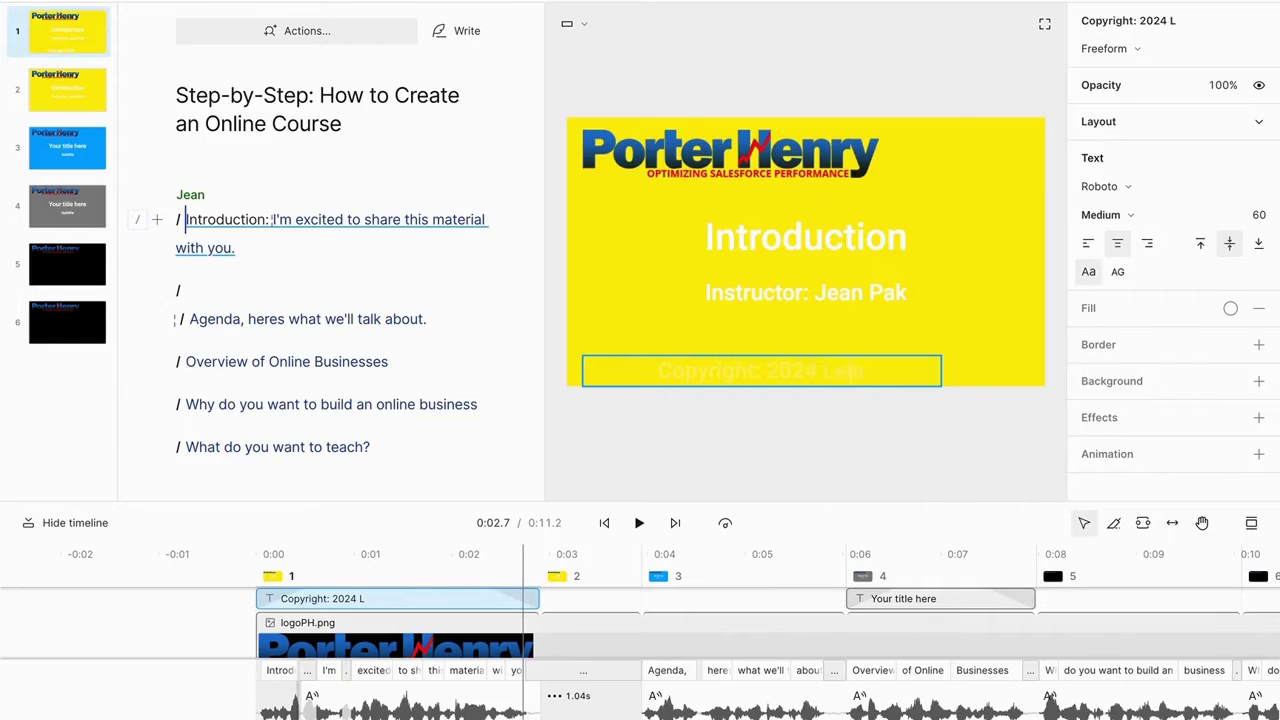
type("Learn with Jean")
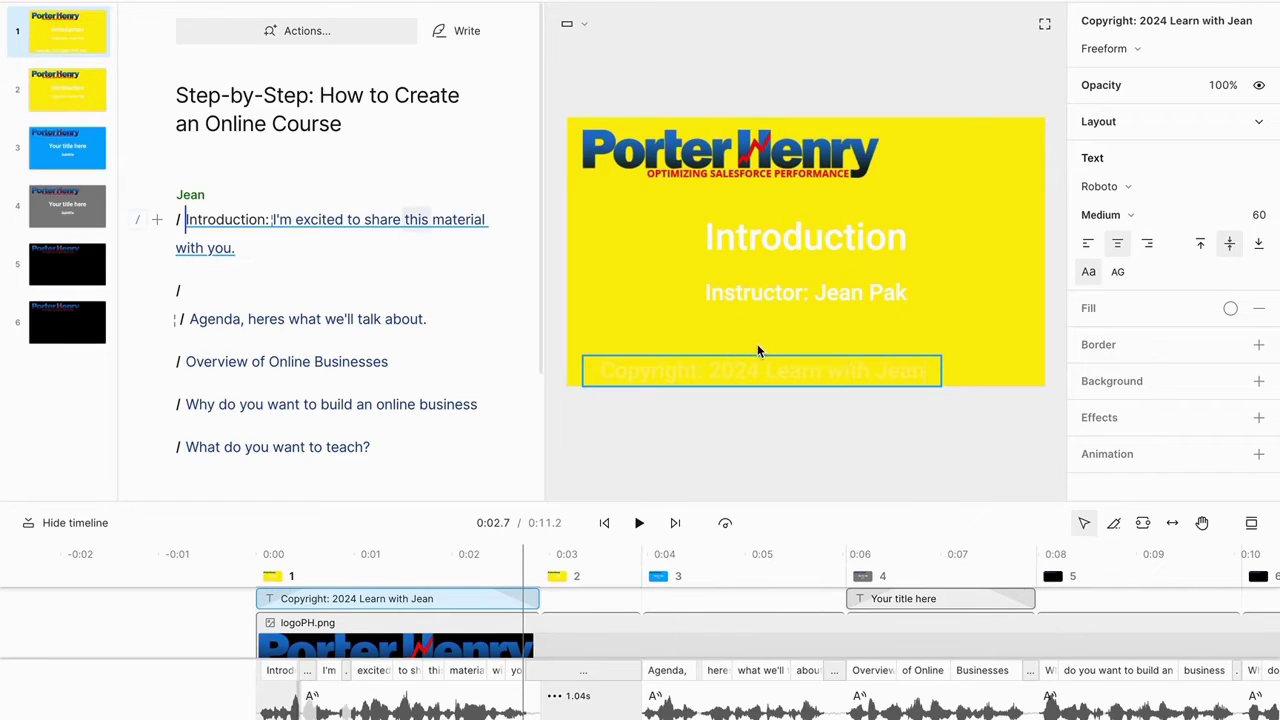
key("Escape")
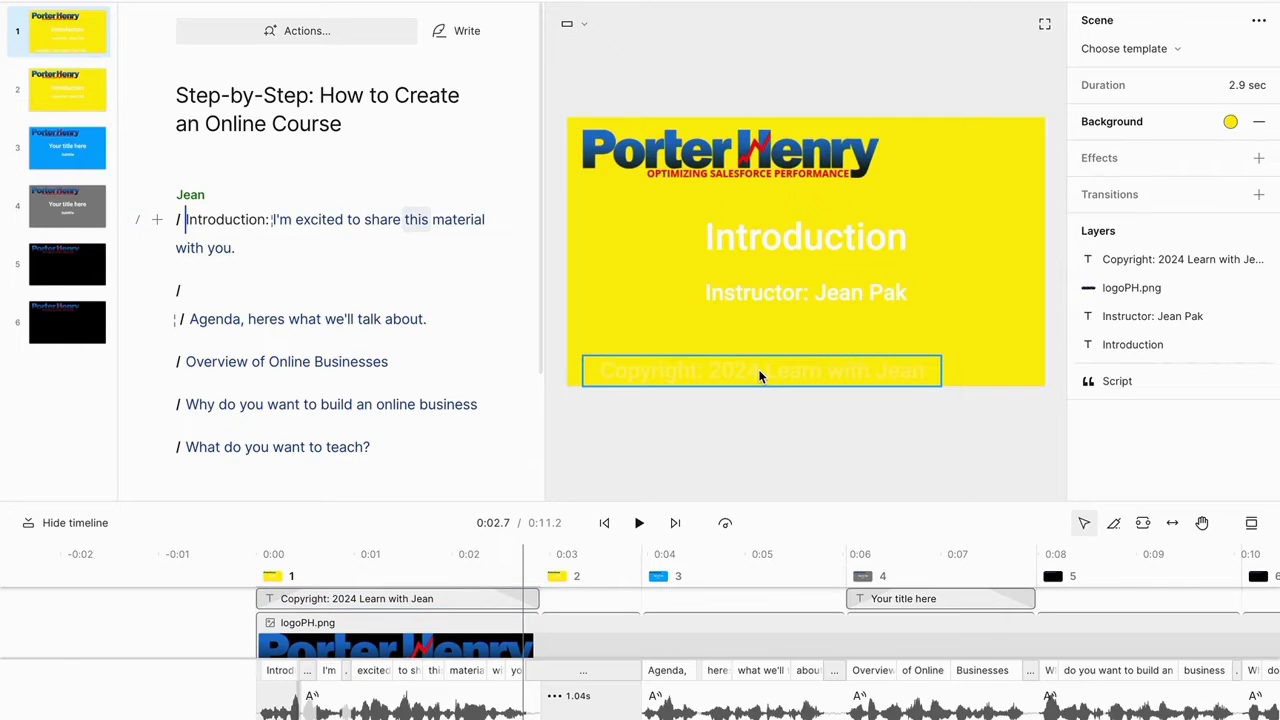
- Stretch the copyright caption's timeline clip from the intro out to the end of scene 6
double_click(758, 369)
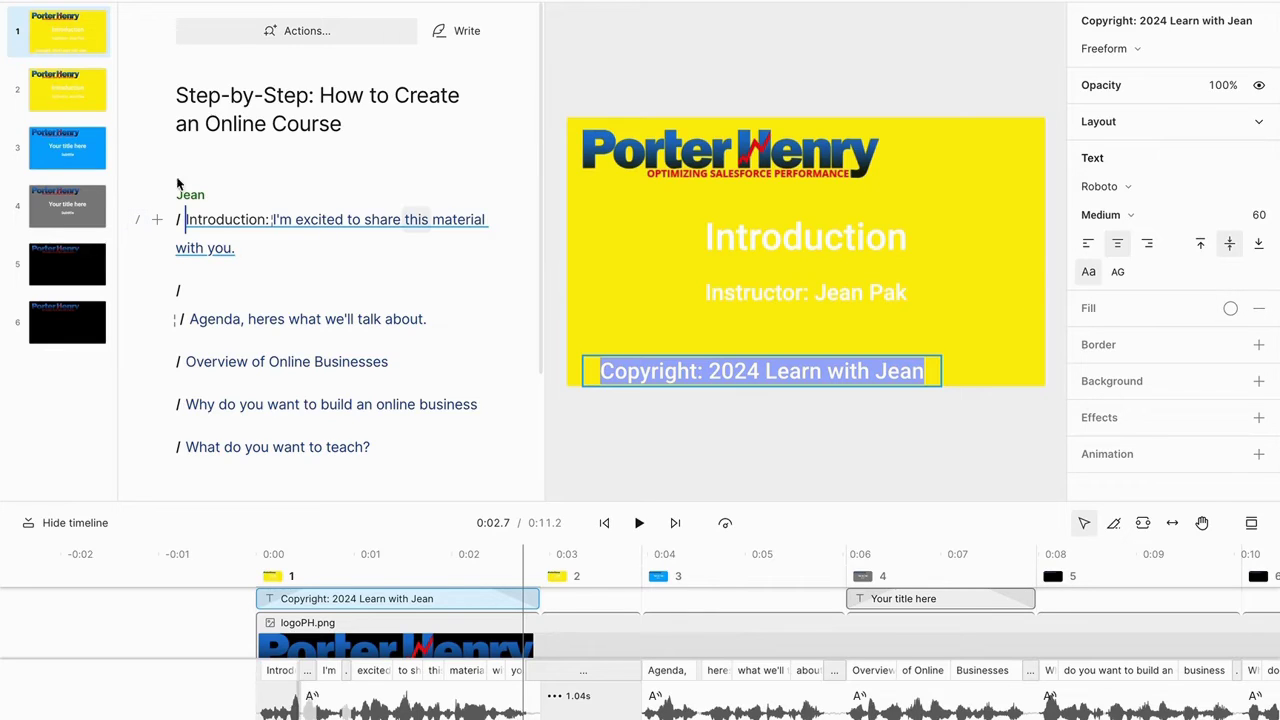
left_click(240, 246)
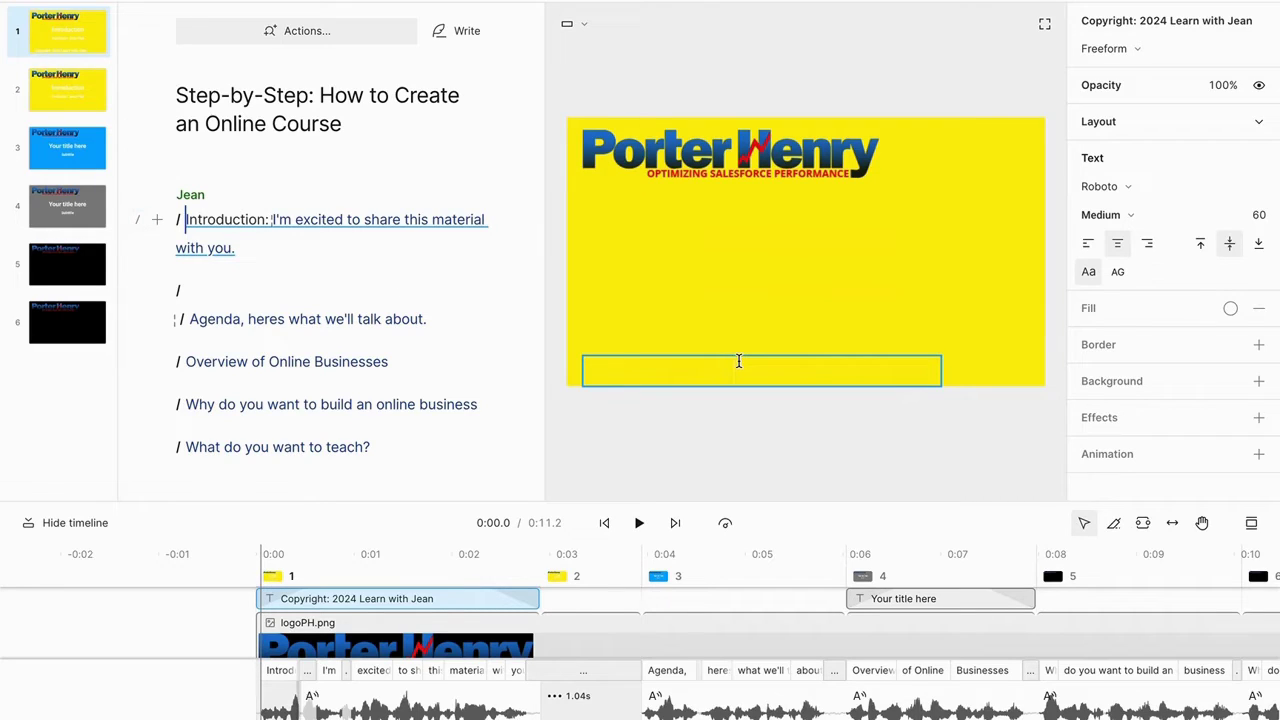
left_click(474, 596)
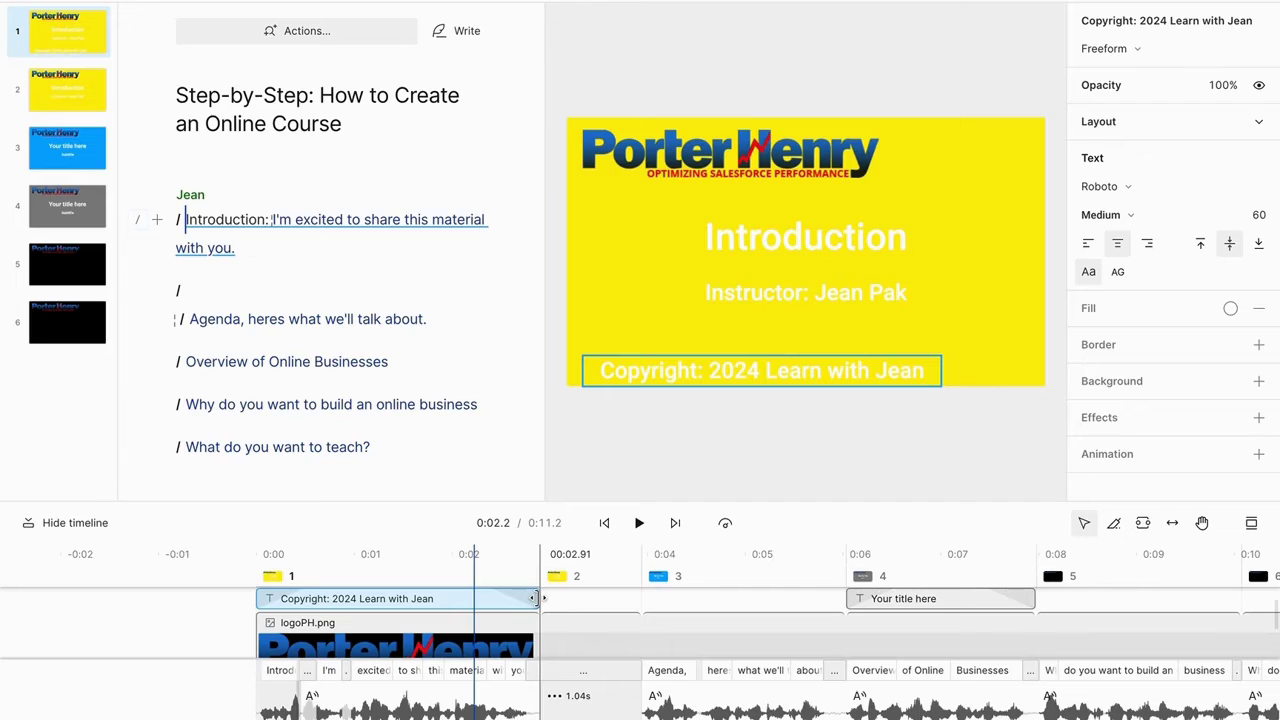
left_click_drag(542, 598, 694, 597)
left_click_drag(810, 618, 1270, 598)
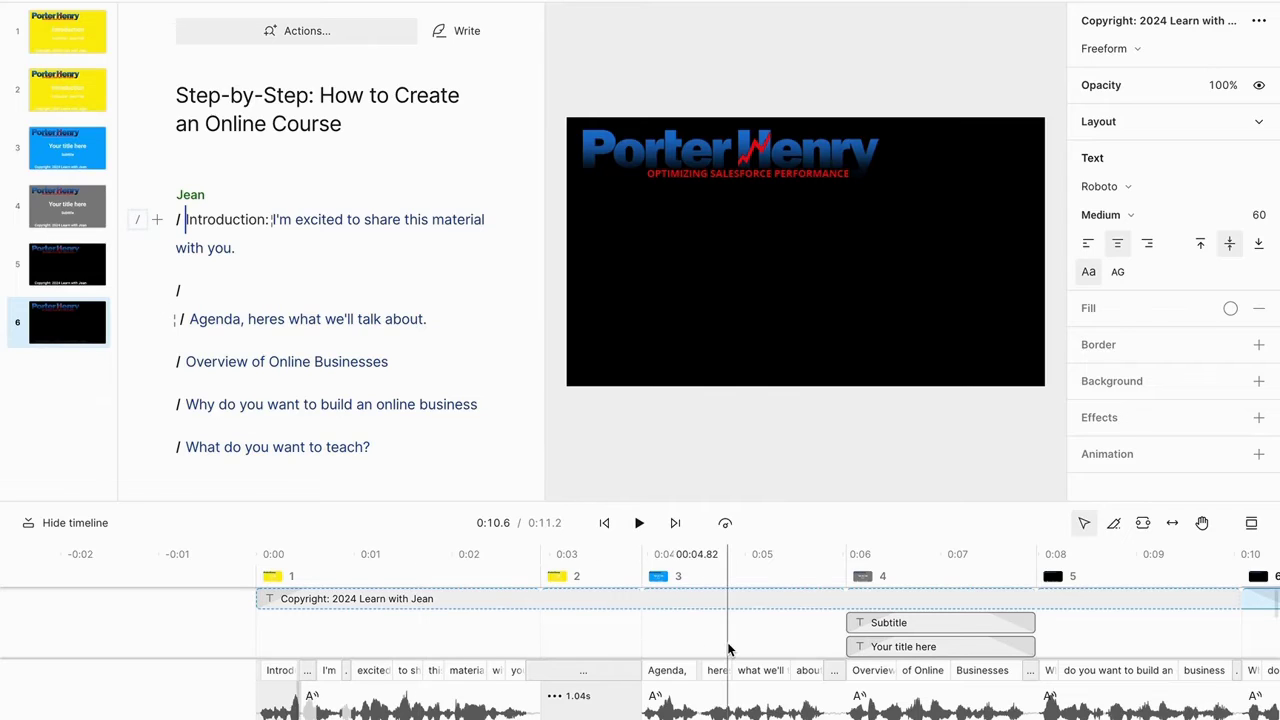
scroll(726, 650, "down", 2)
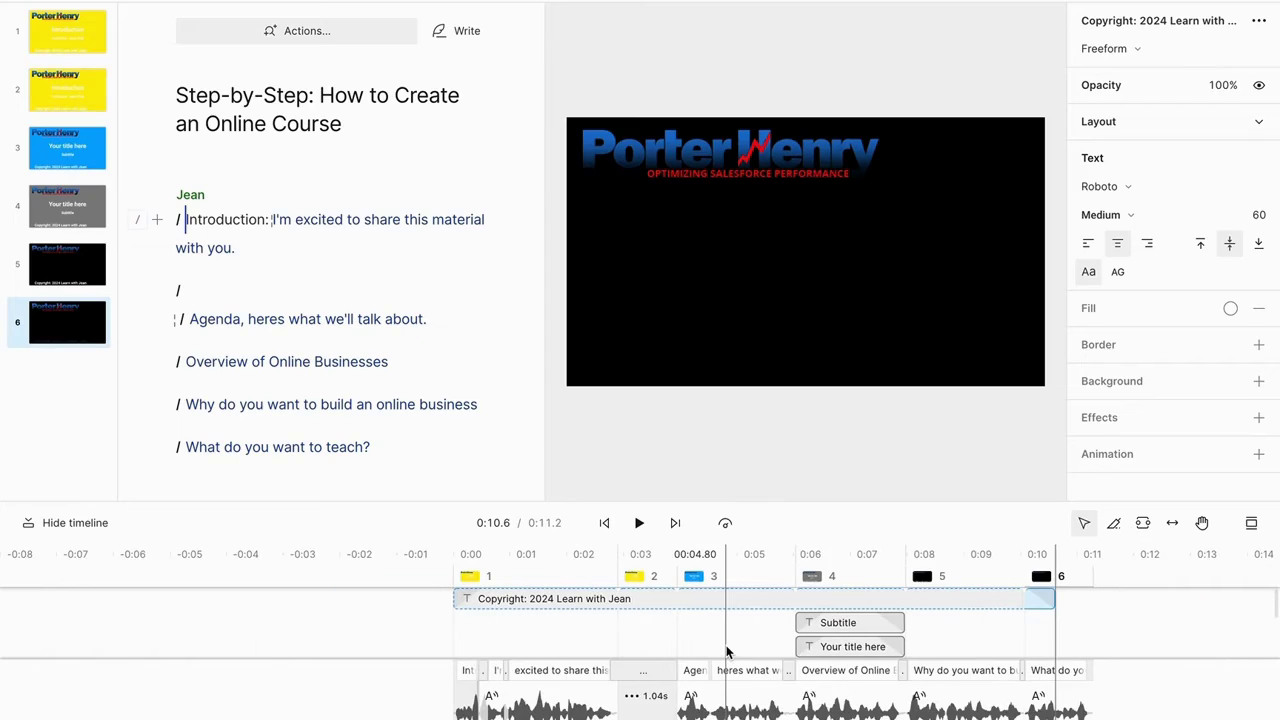
scroll(726, 645, "right", 3)
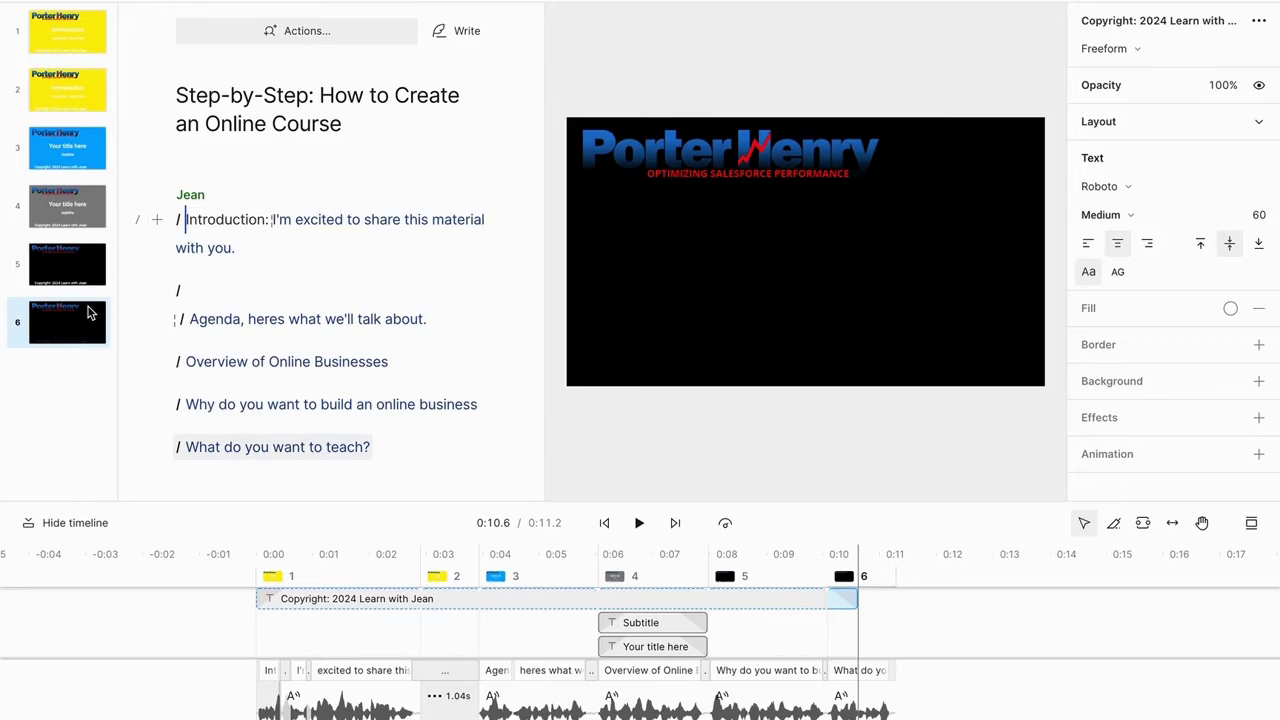
scroll(209, 277, "down", 2)
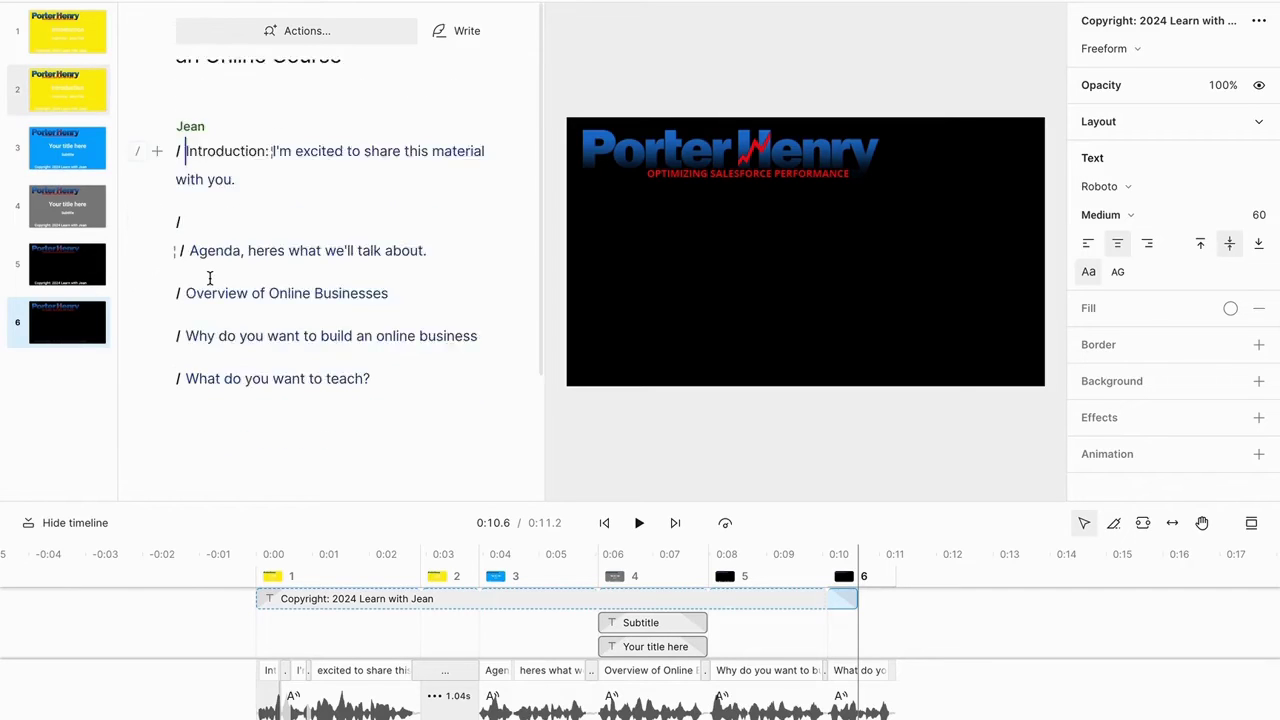
- Add scene 7 reading 'I am hoping you gain the knowledge and skills to jump start your business.'
left_click(398, 299)
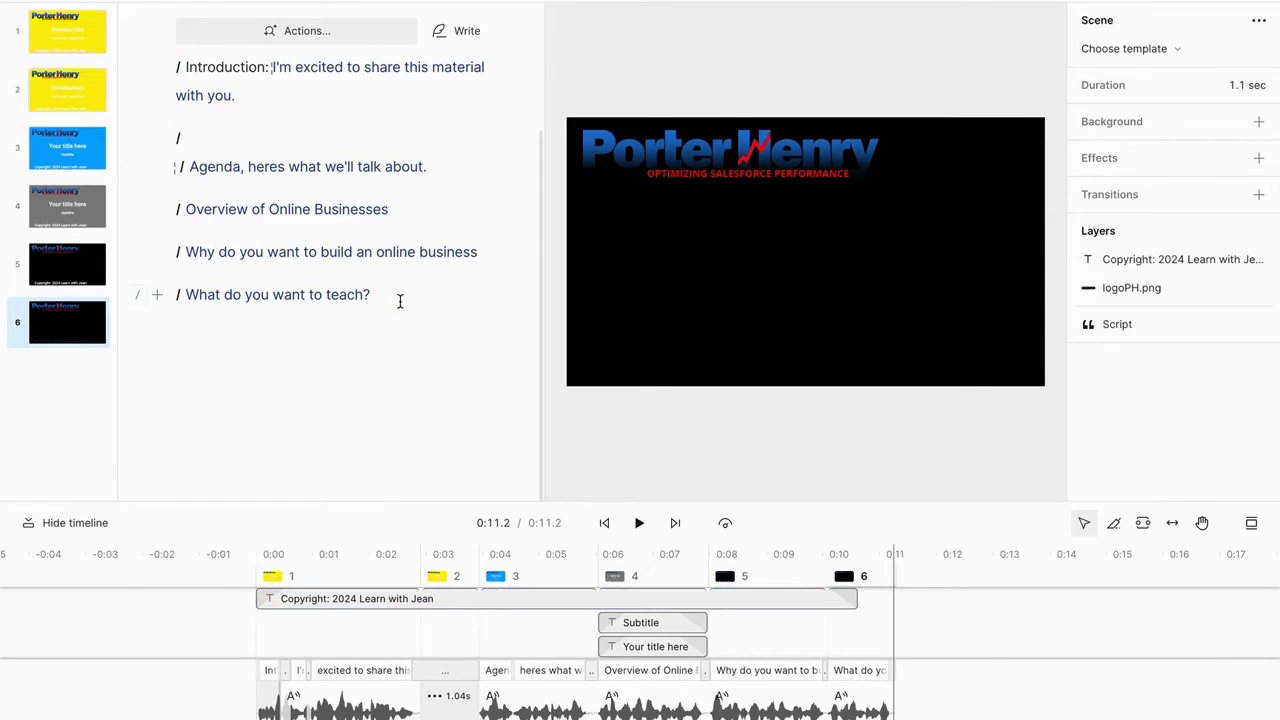
key("Return")
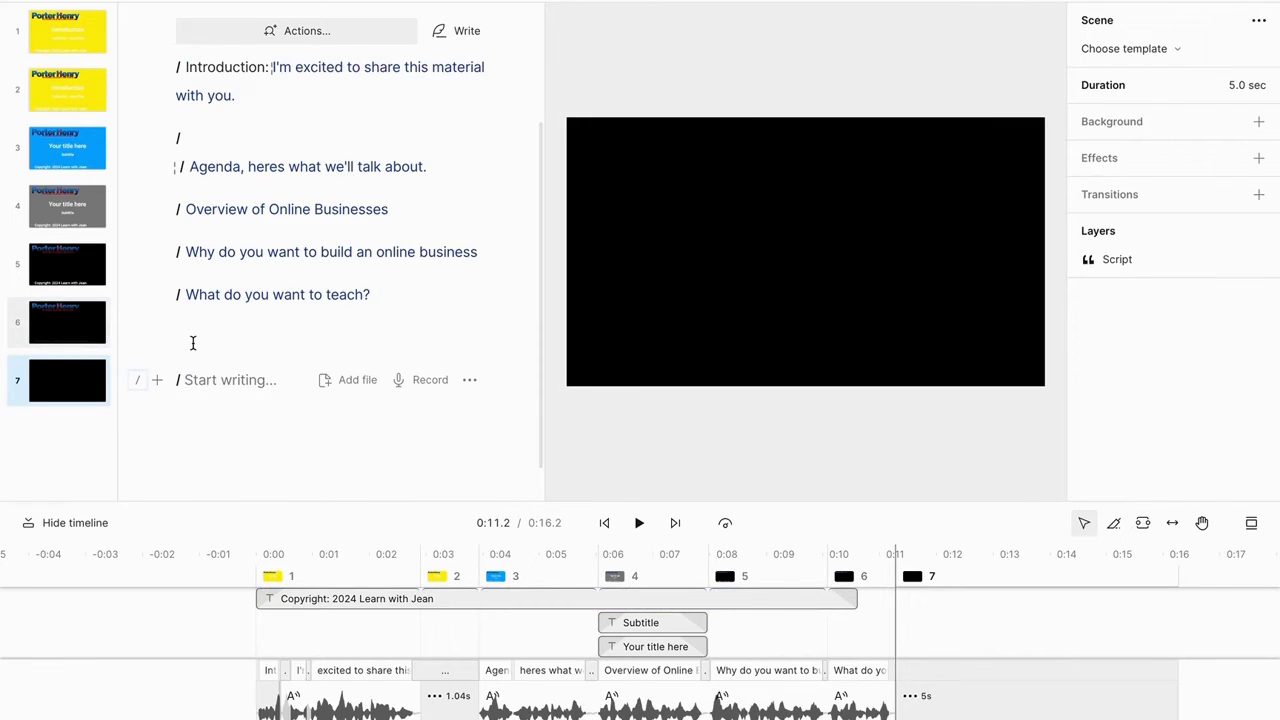
left_click(187, 379)
type("I")
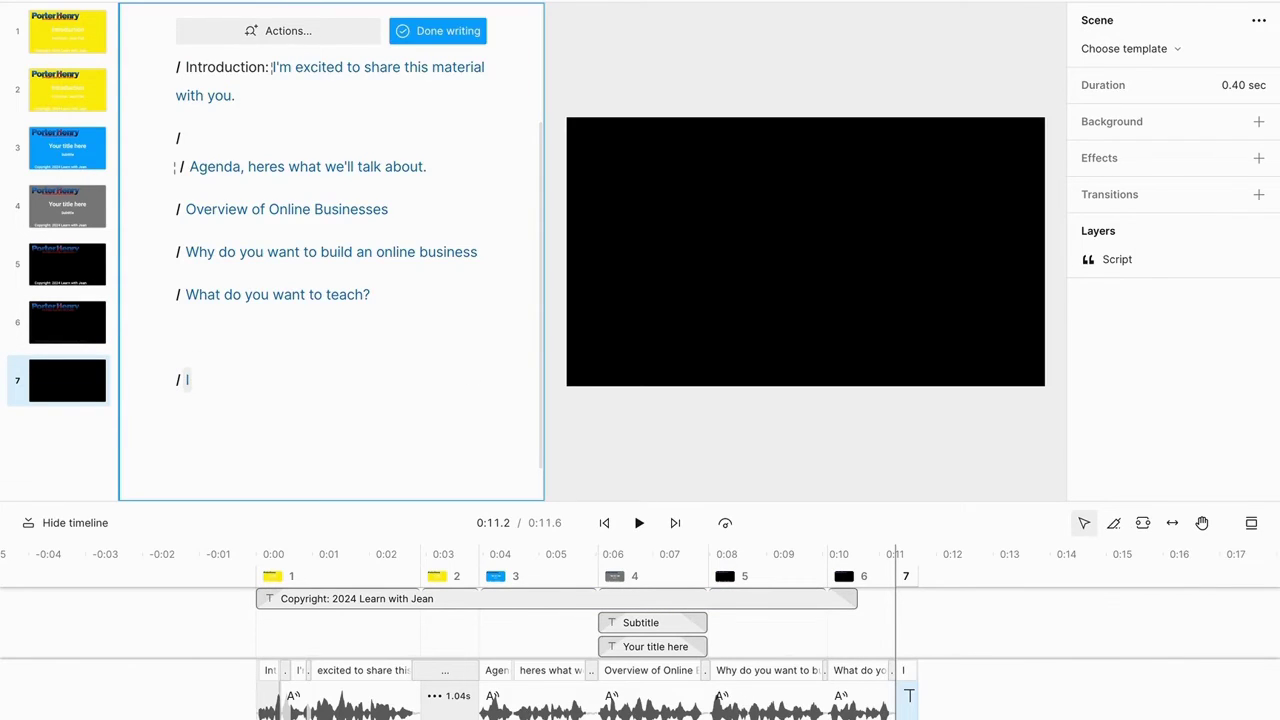
type(" am")
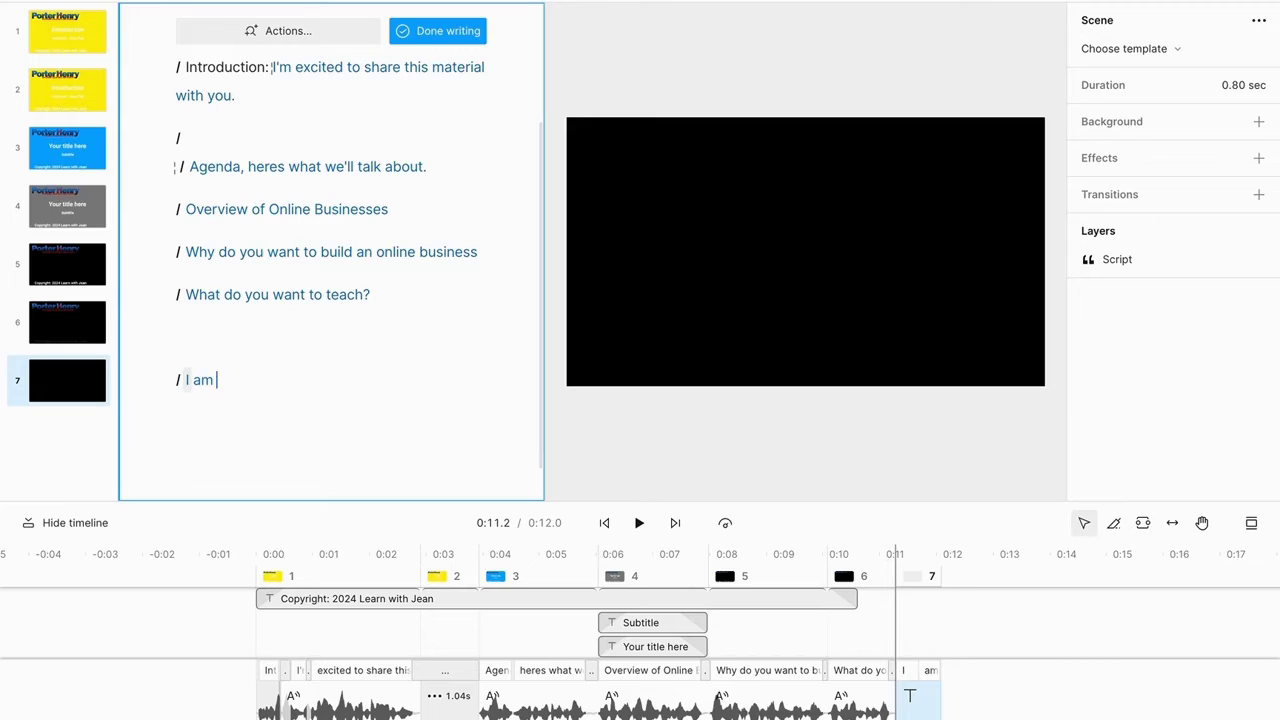
type(" hoping you")
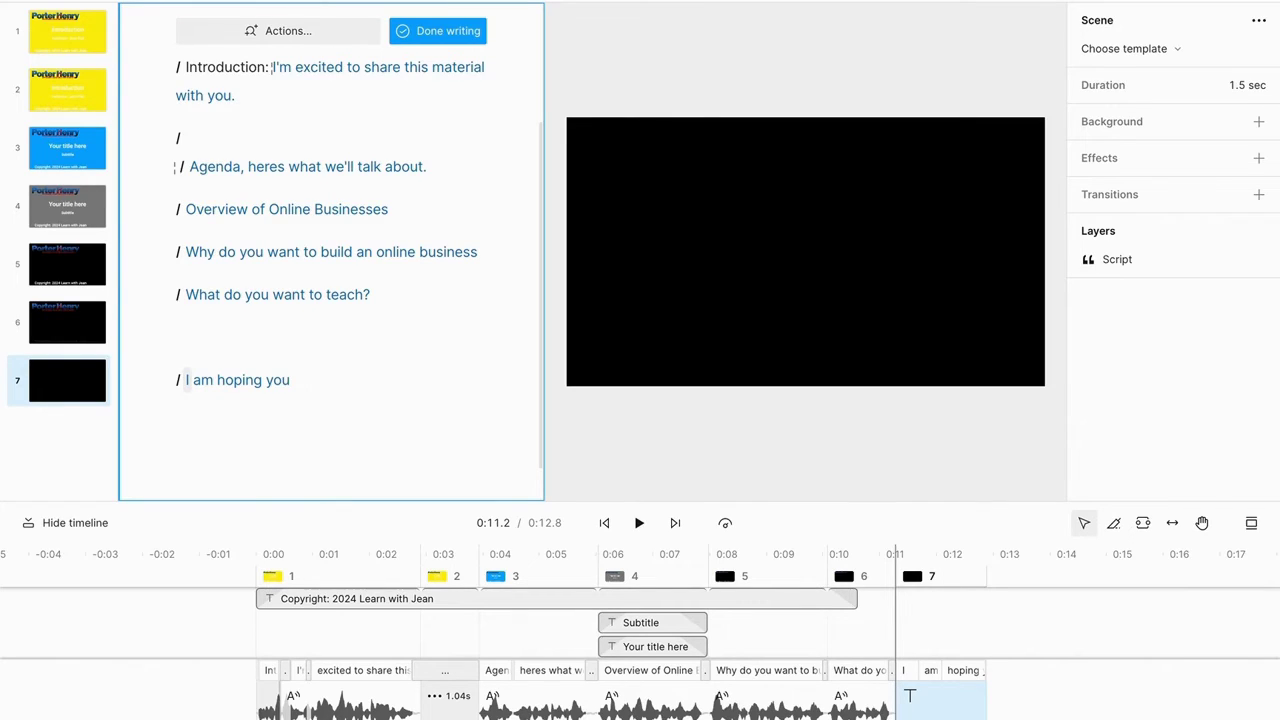
type(" gain the knowledge and skills to ")
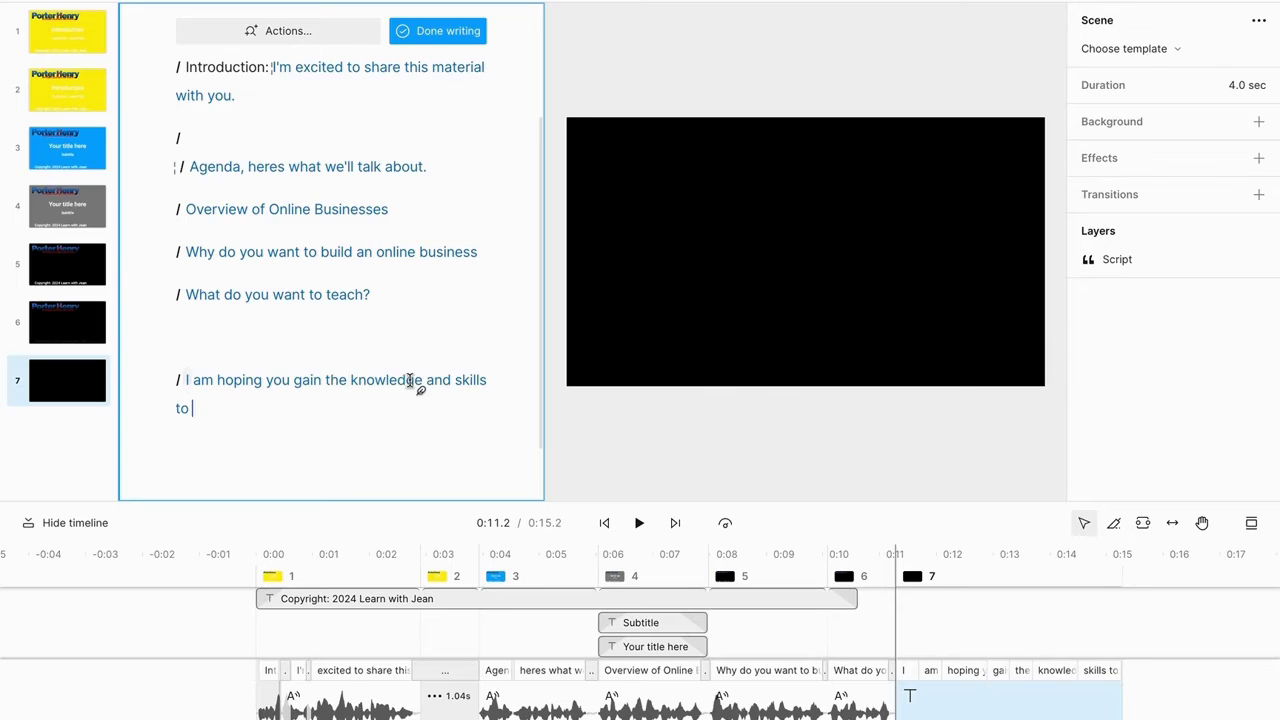
type("ju")
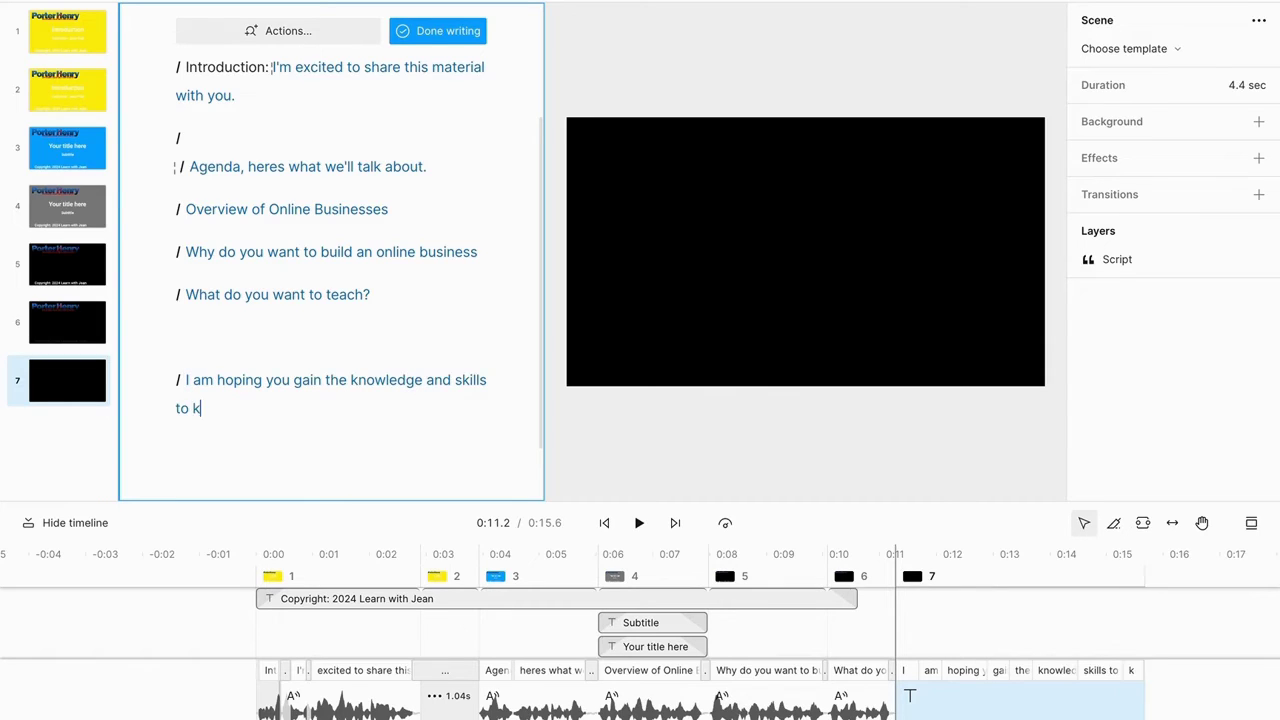
type("mp start")
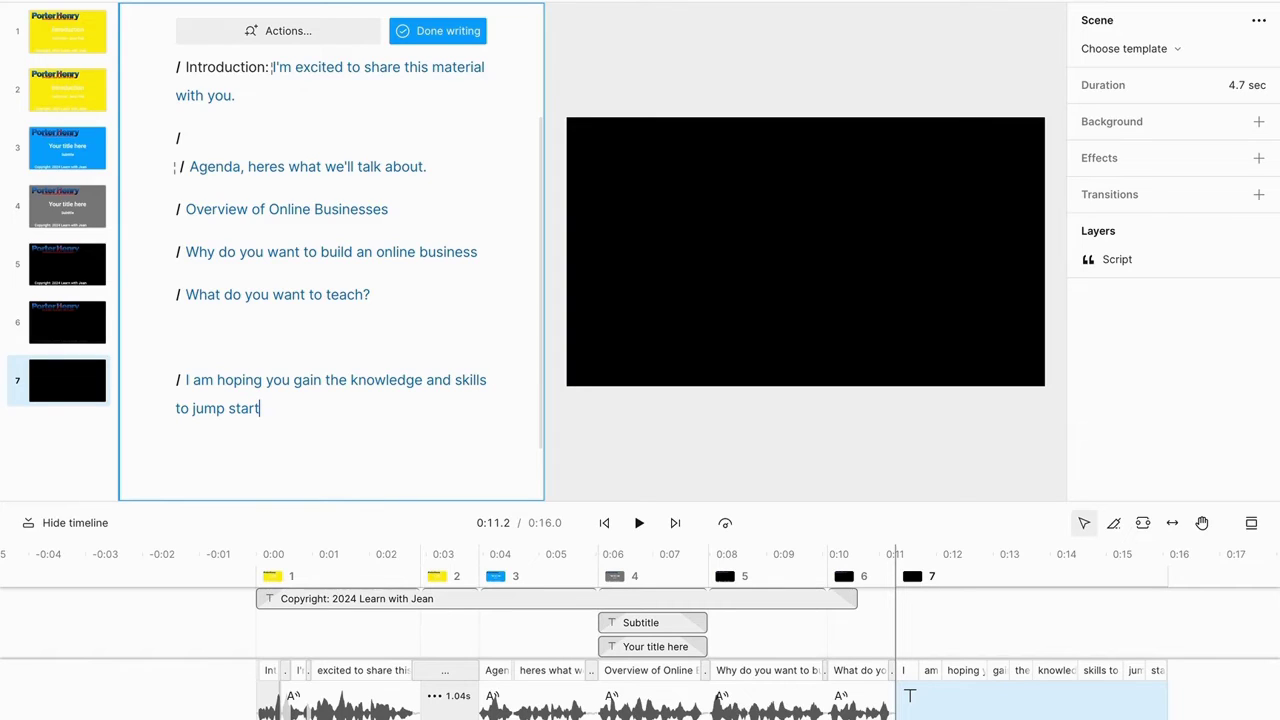
type(" your business.")
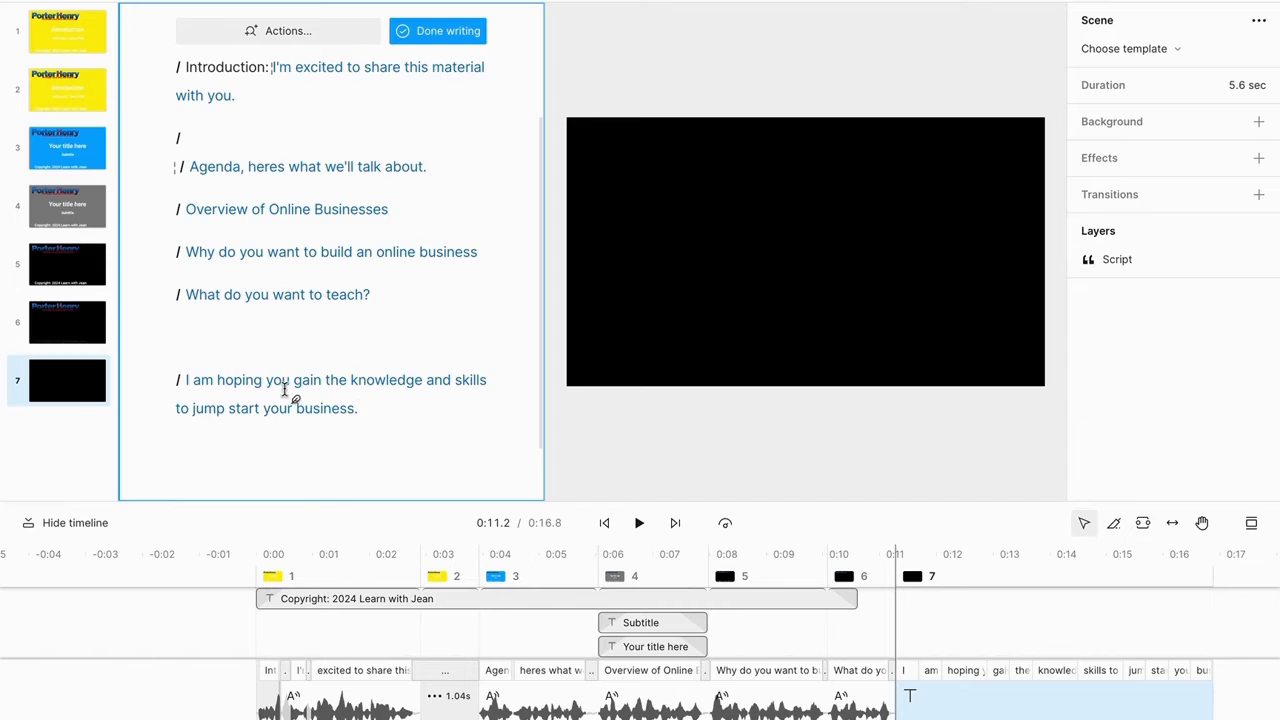
- Scroll through the script to review it, back toward the intro scene
scroll(285, 390, "up", 3)
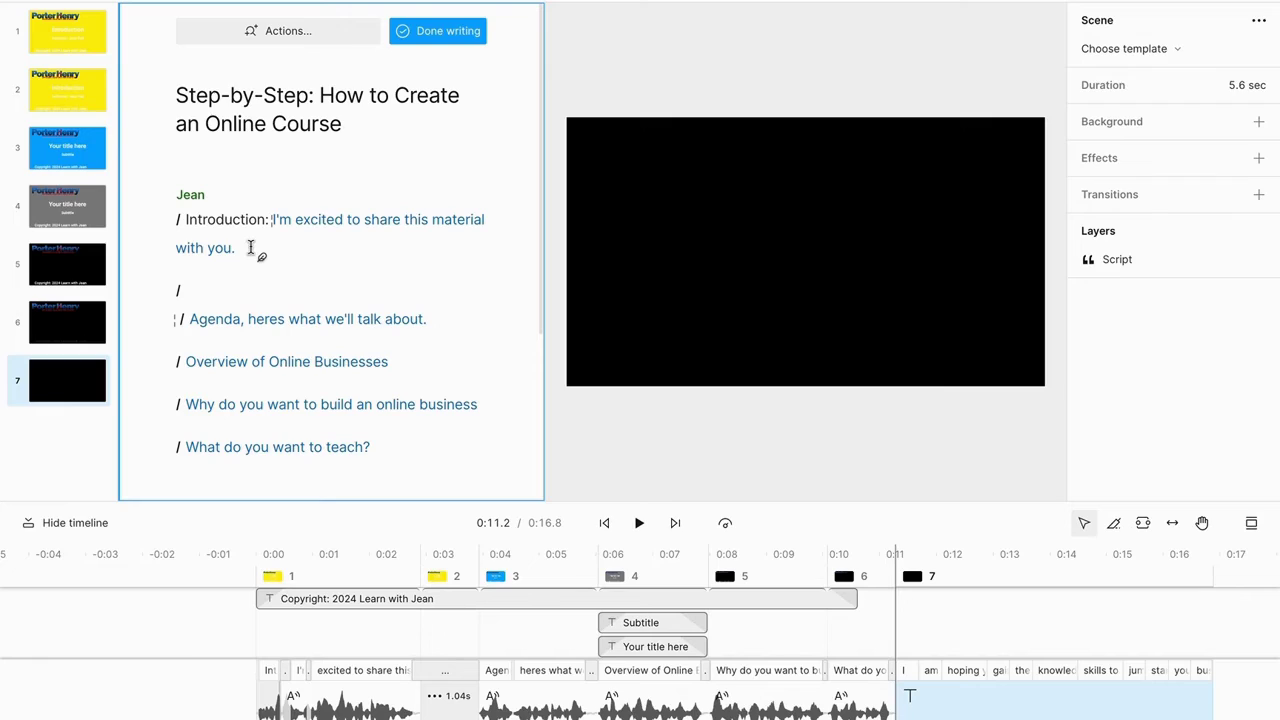
mouse_move(193, 204)
scroll(363, 329, "down", 3)
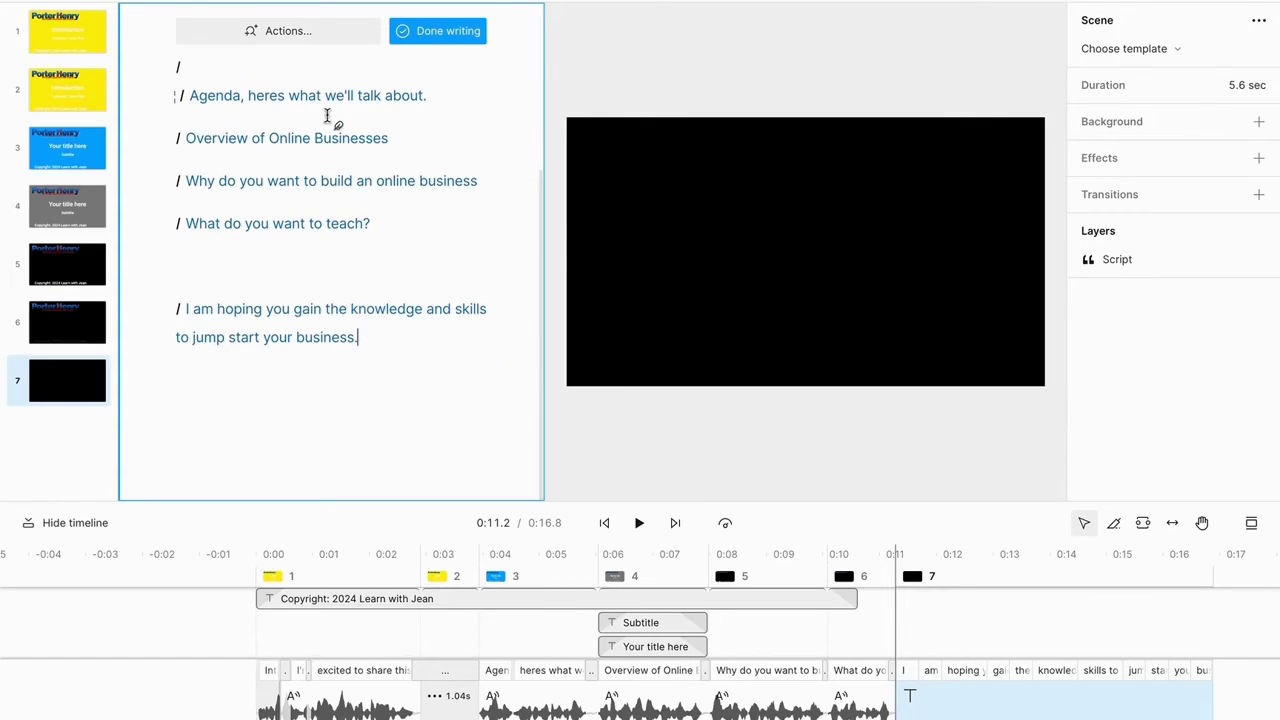
scroll(327, 120, "up", 3)
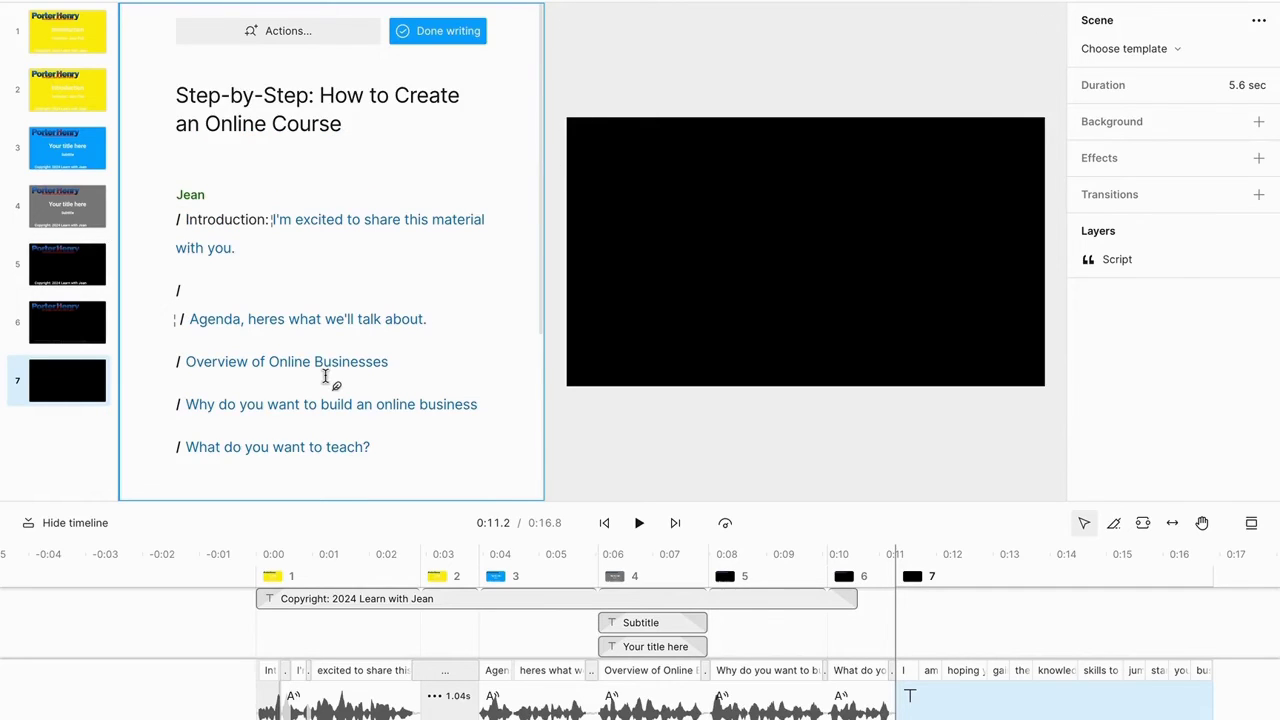
left_click(60, 36)
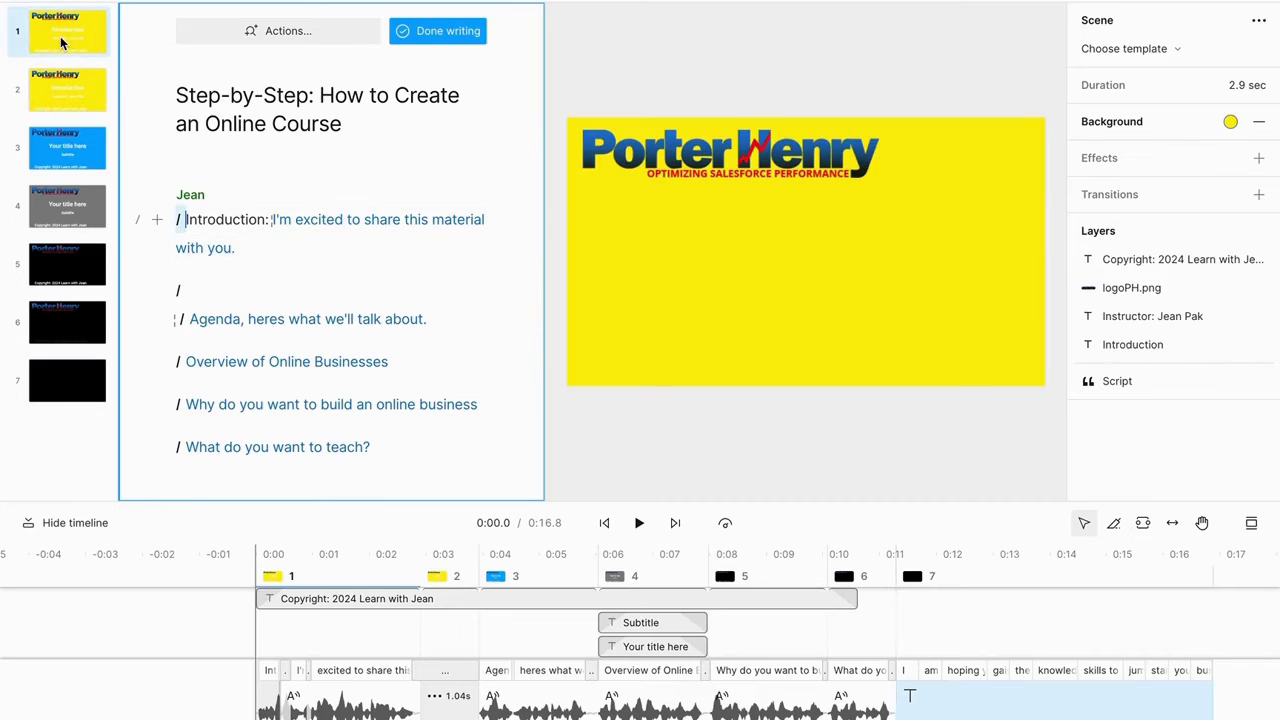
triple_click(222, 247)
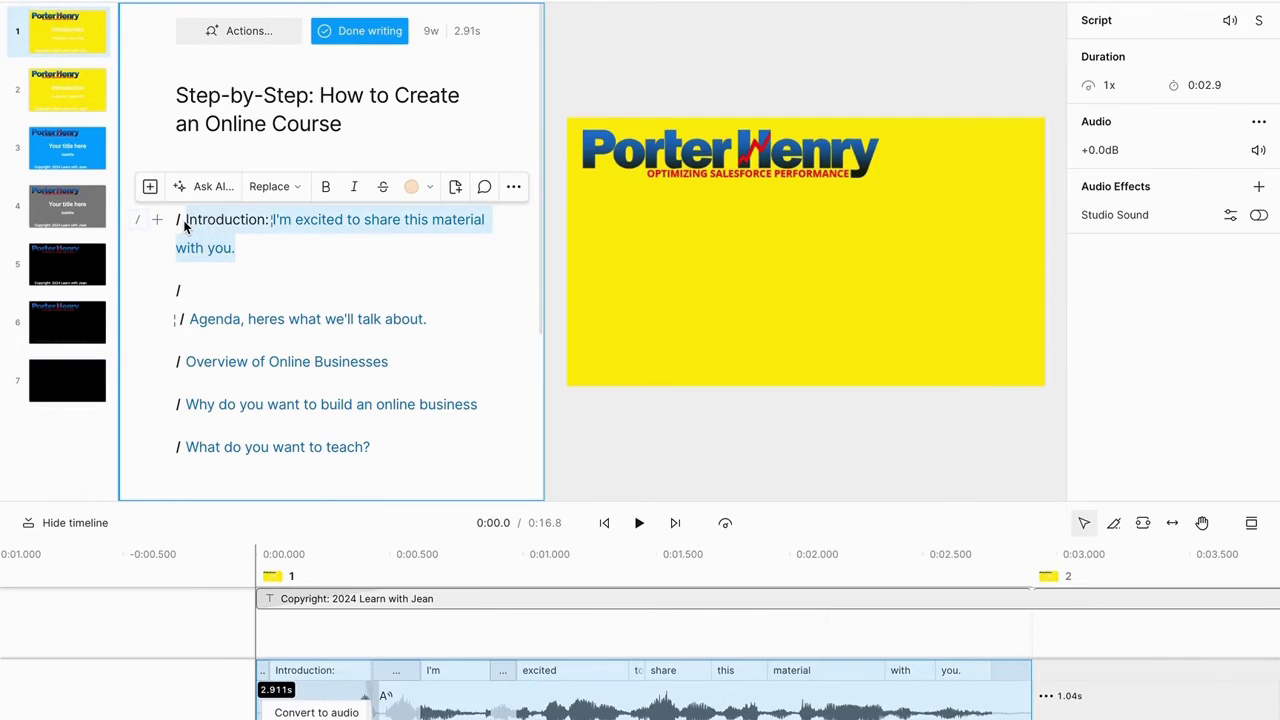
left_click(574, 3)
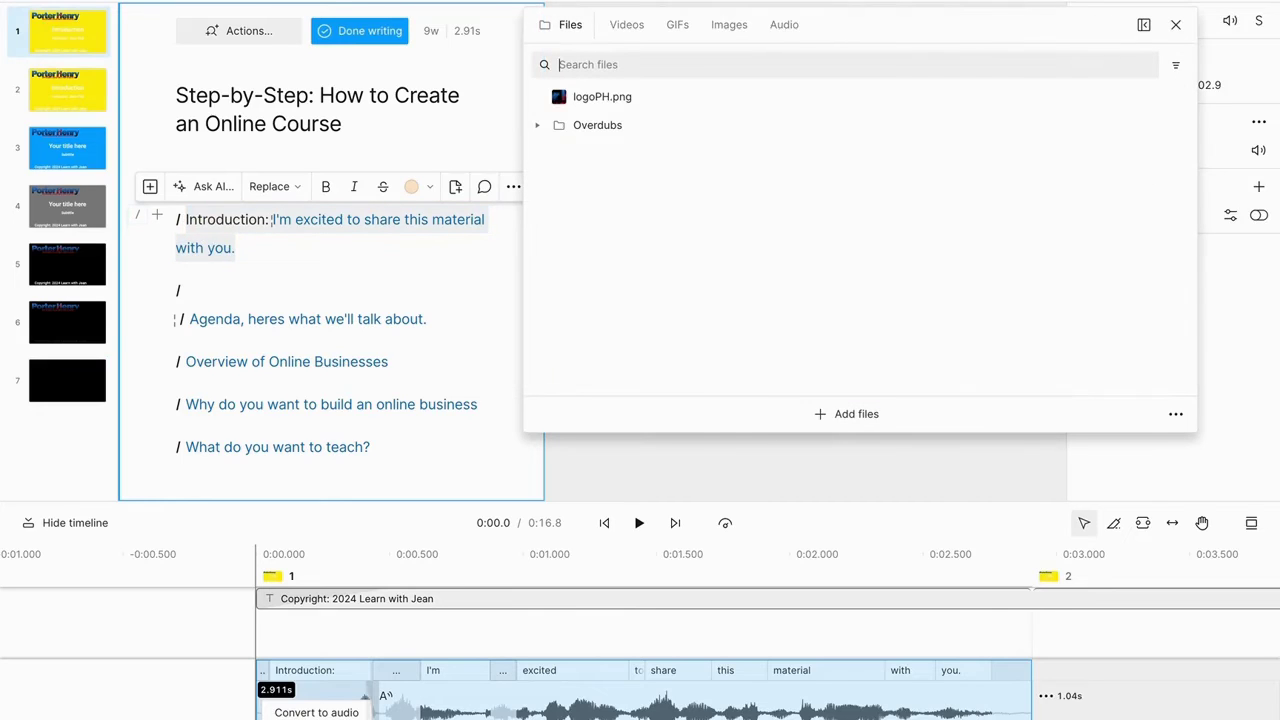
left_click(781, 28)
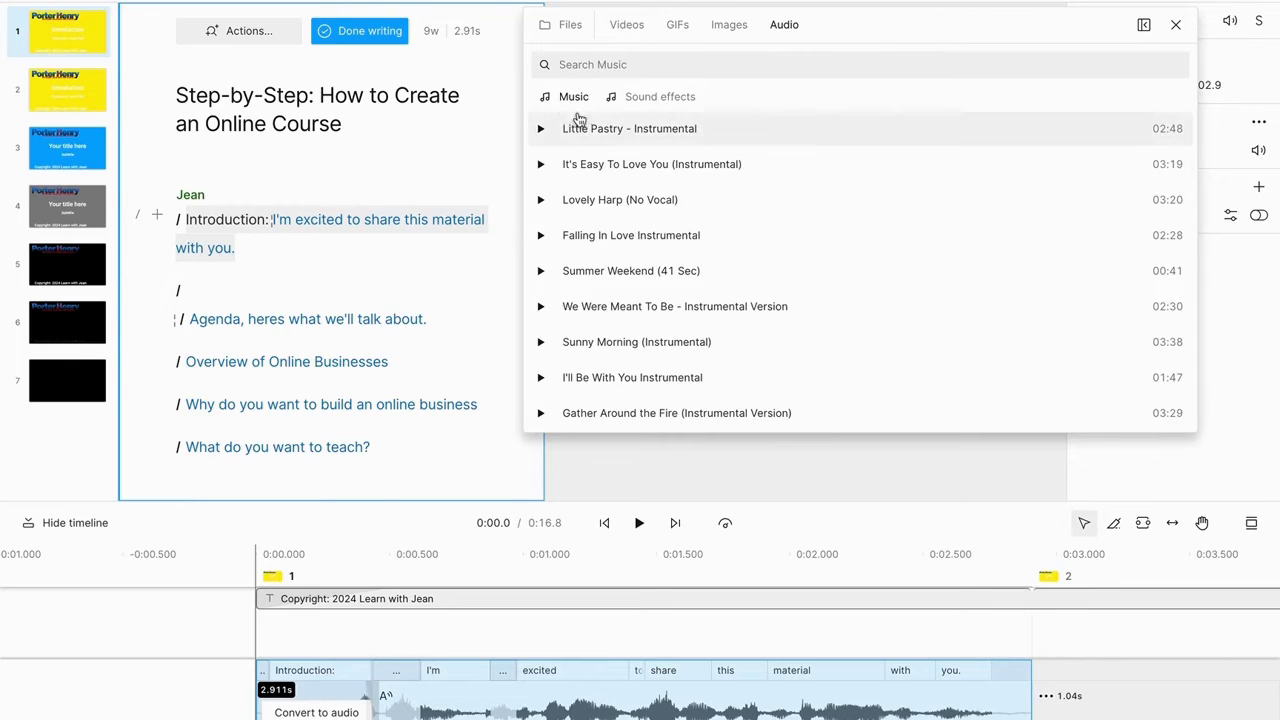
left_click(650, 96)
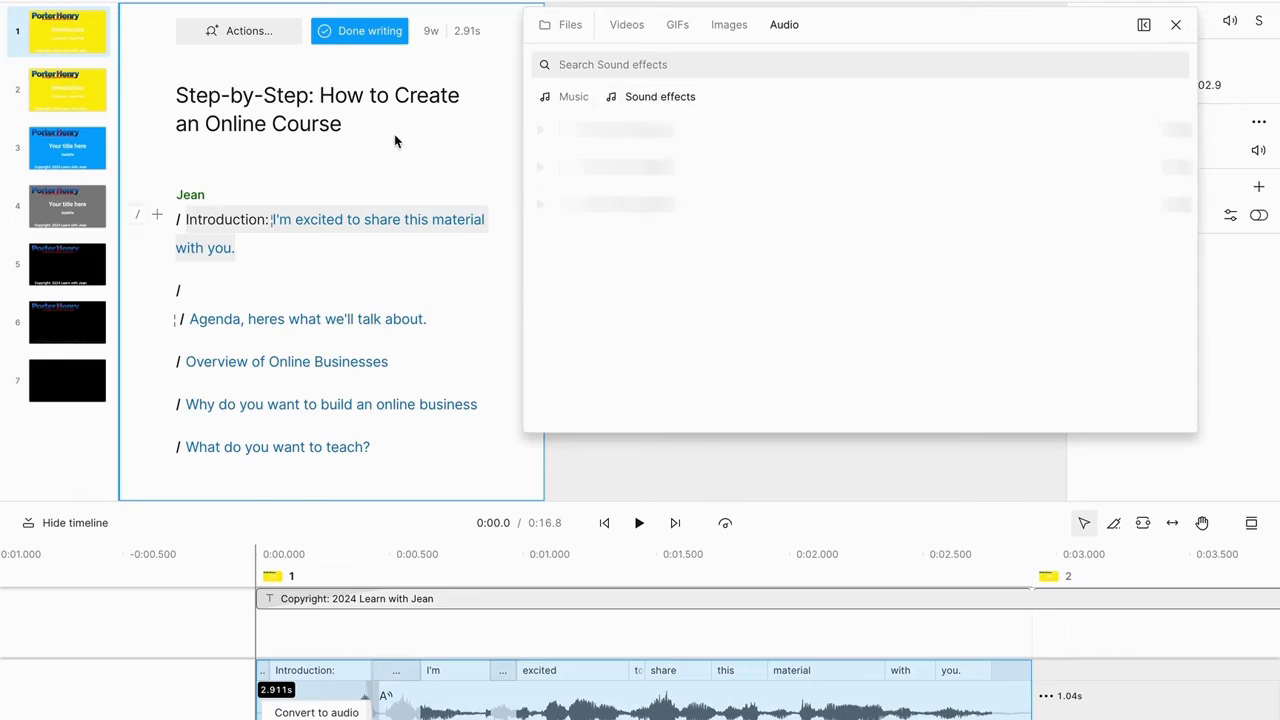
key("Escape")
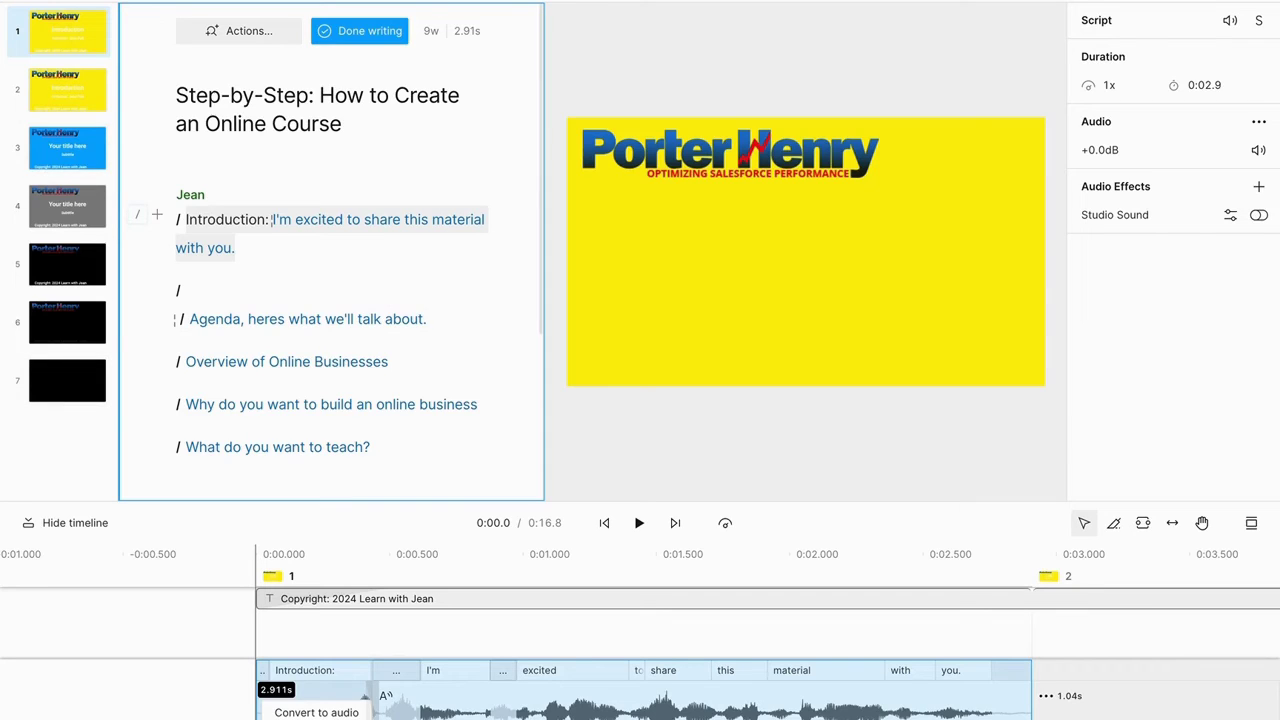
- Inspect the intro slide's logo, Introduction and instructor text layers, then bring up Publish options
left_click(676, 137)
left_click(686, 349)
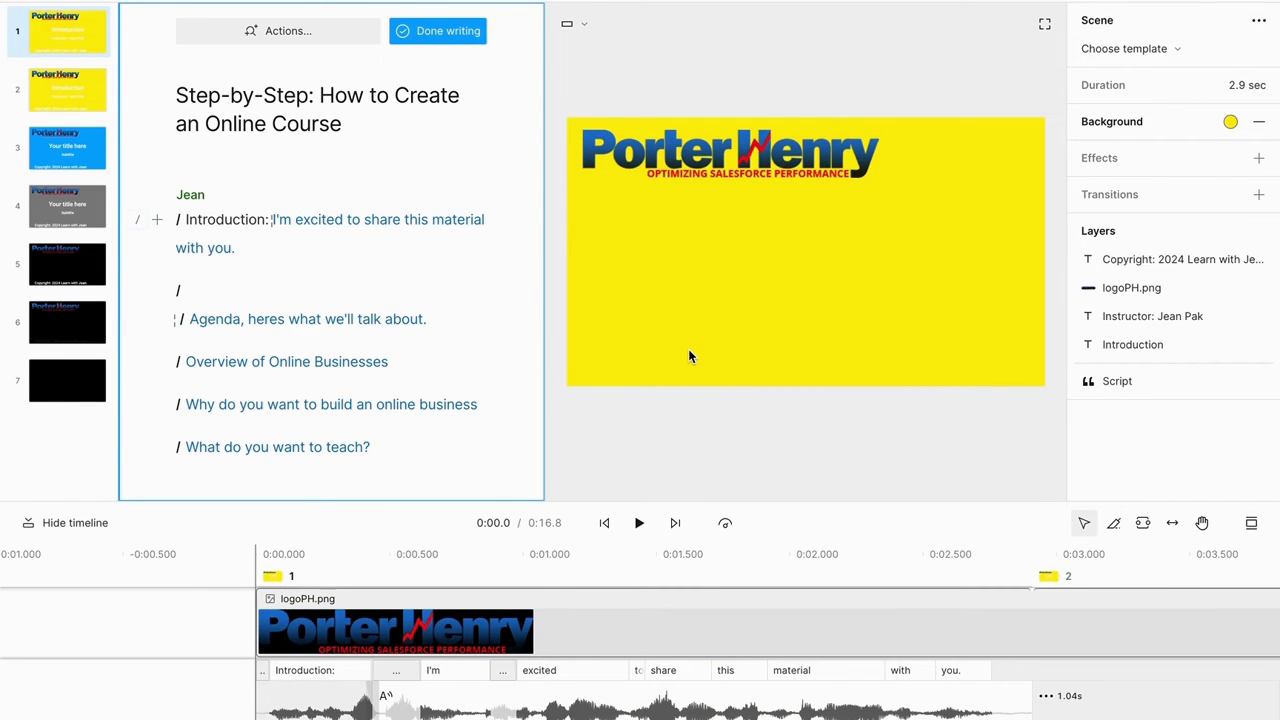
left_click(768, 227)
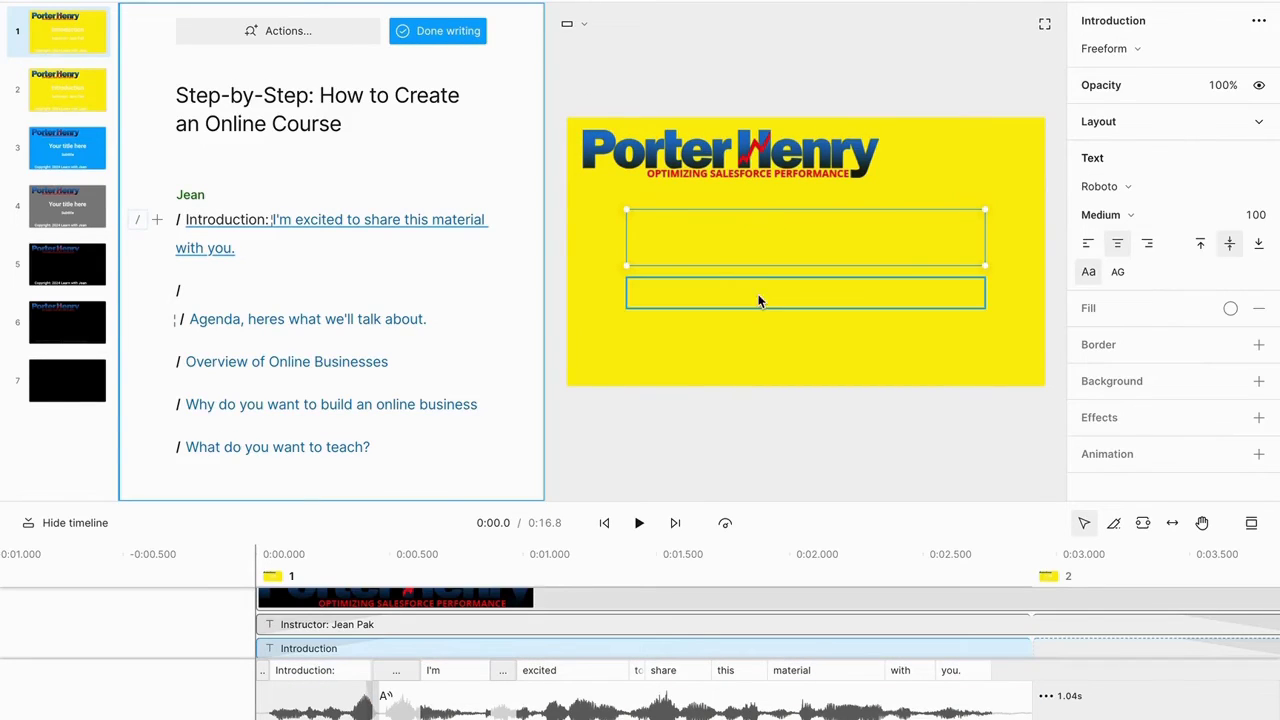
left_click(758, 300)
left_click(766, 249)
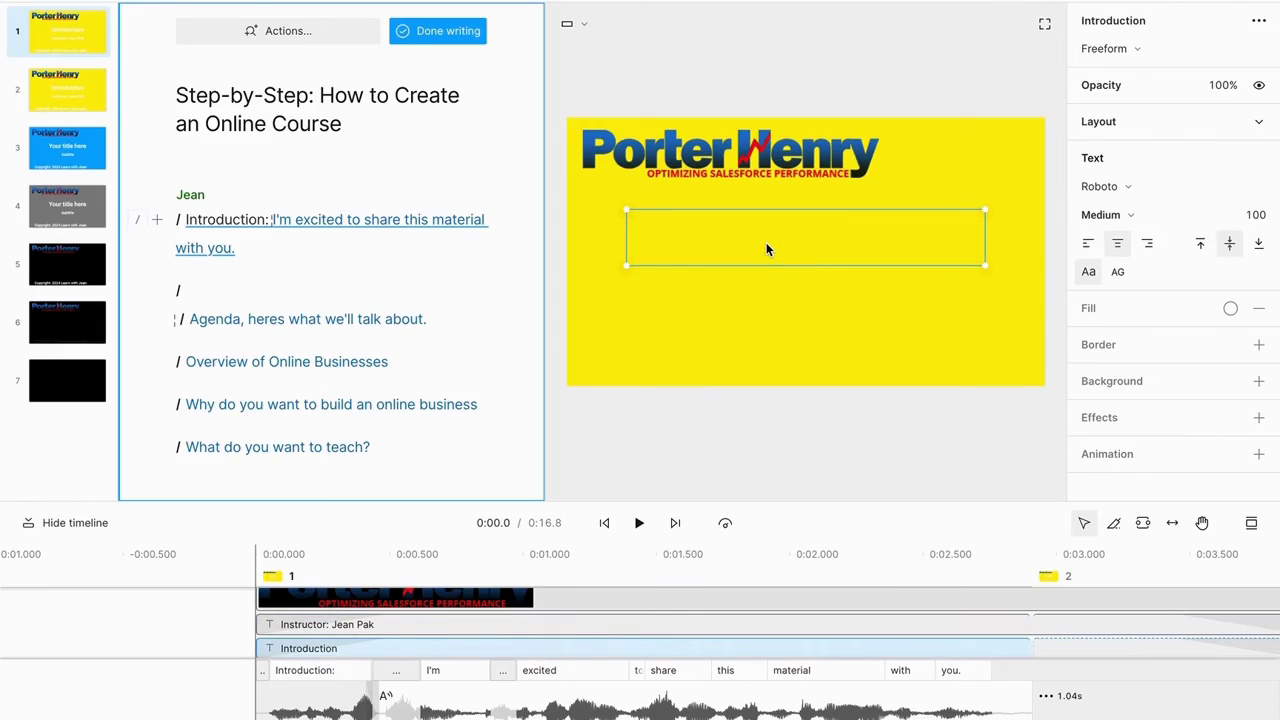
left_click(746, 295)
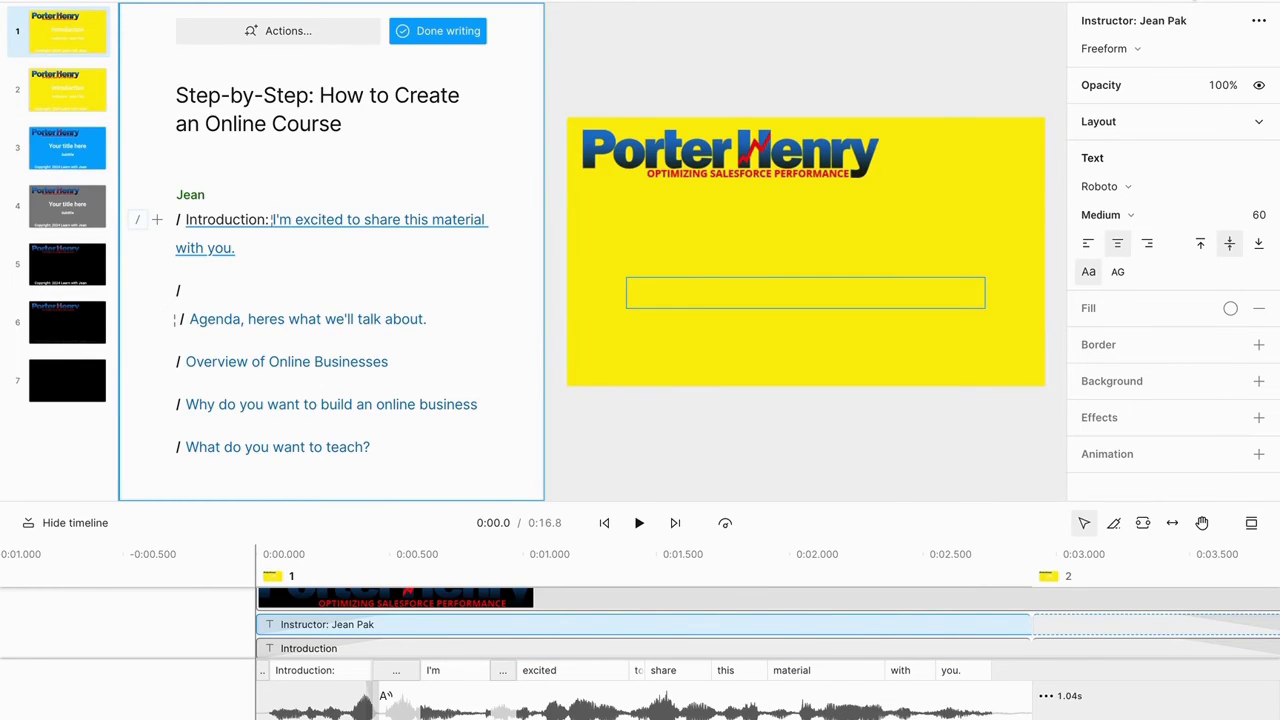
left_click(1190, 8)
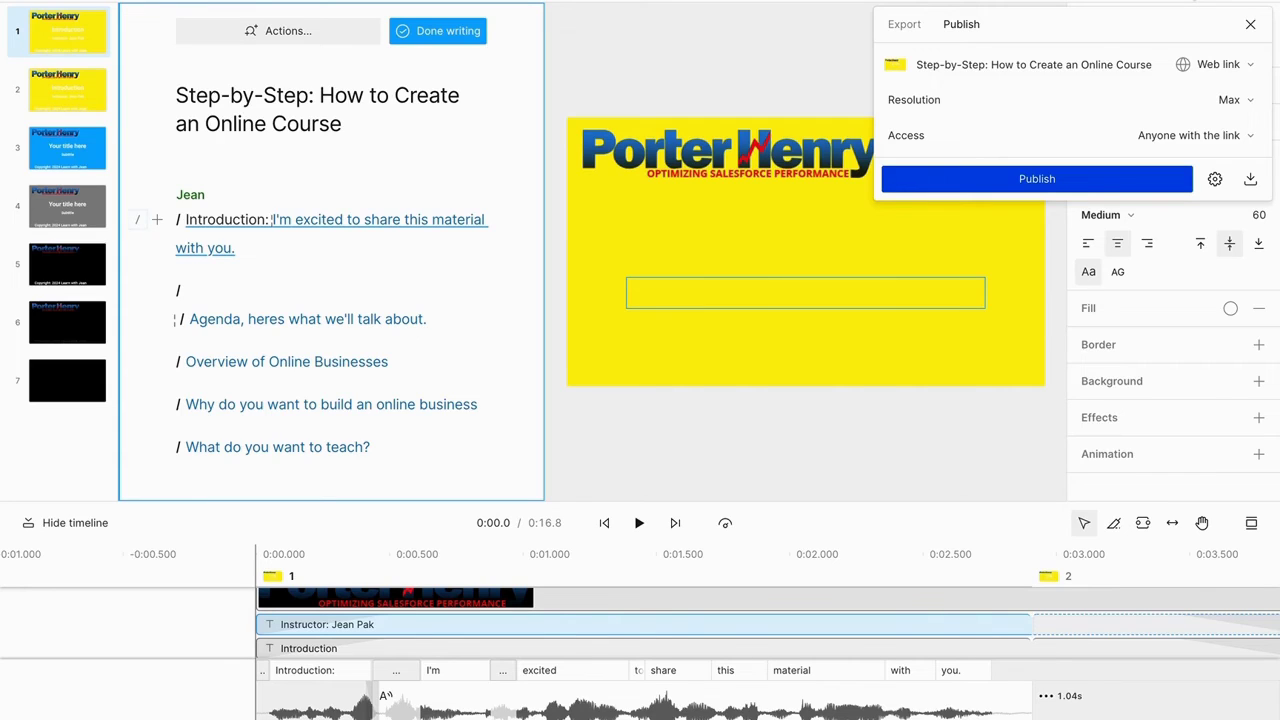
- Publish the course as a public web link and copy its share link
left_click(1066, 186)
left_click(1216, 180)
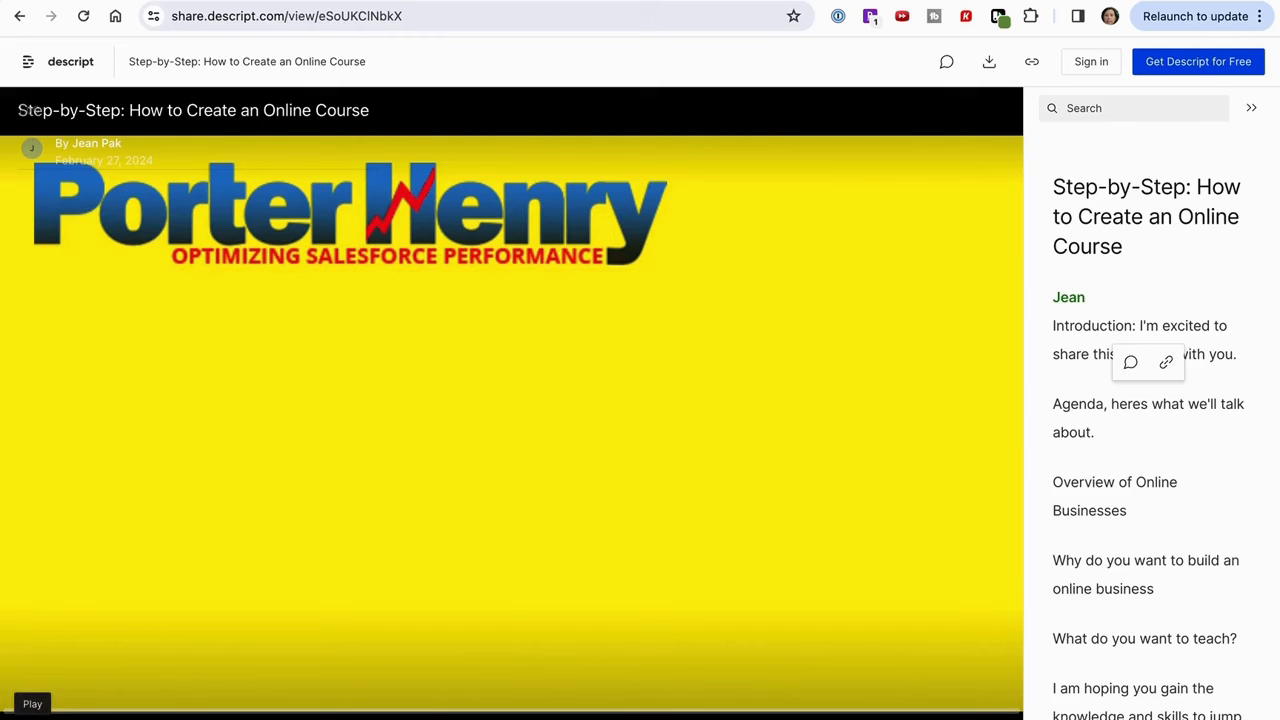
- Play the published course video on the share page, then switch back to Descript
left_click(32, 712)
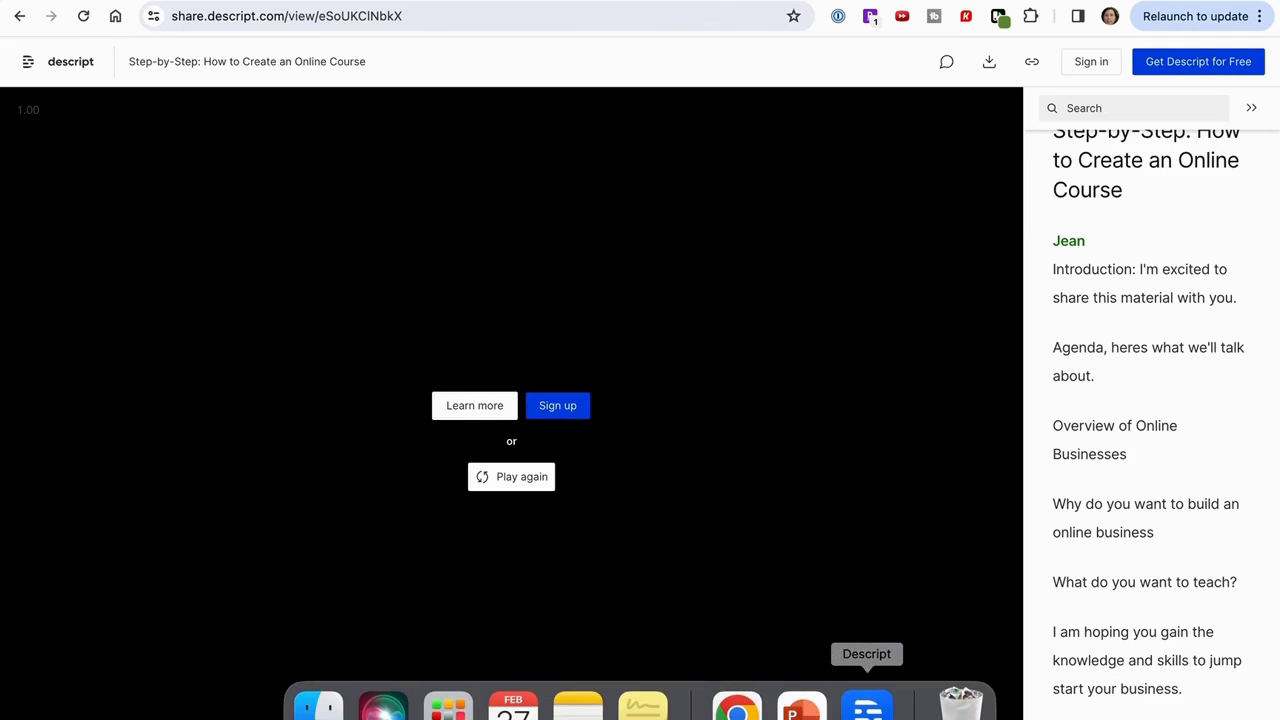
left_click(866, 703)
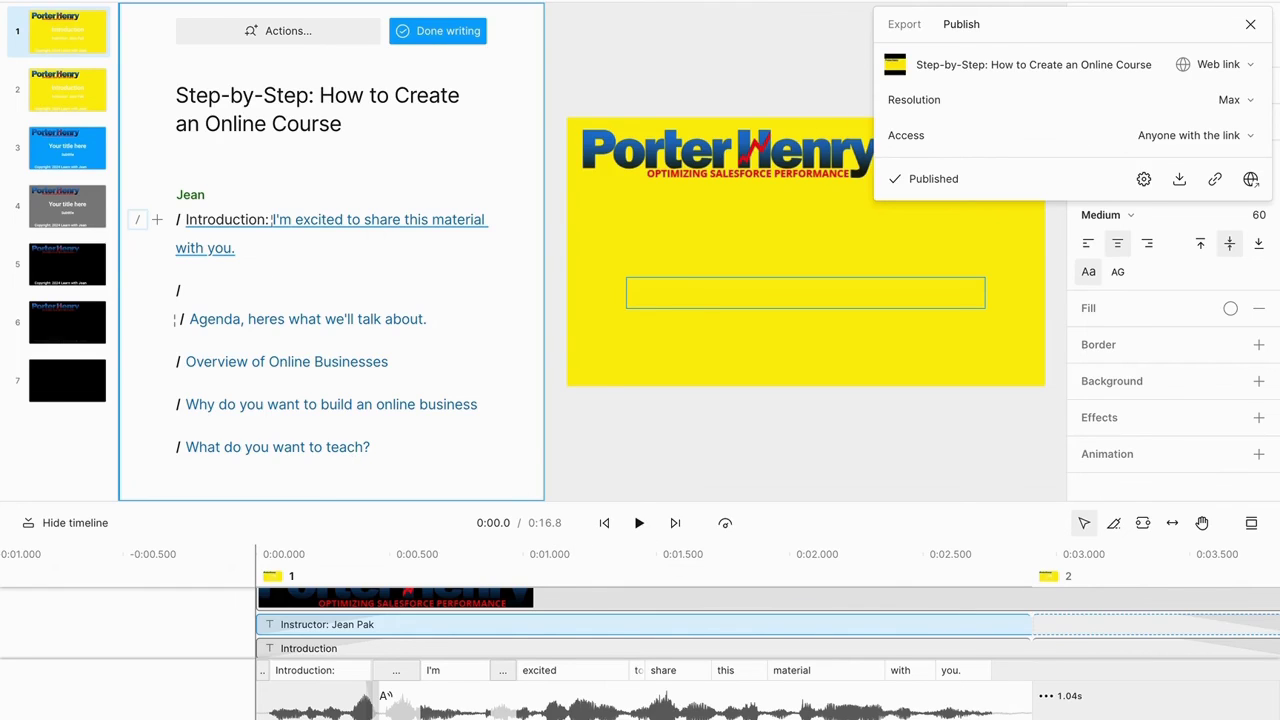
- Reopen the sharing panel to review the Export video and Transcript options, then close it
left_click(1250, 26)
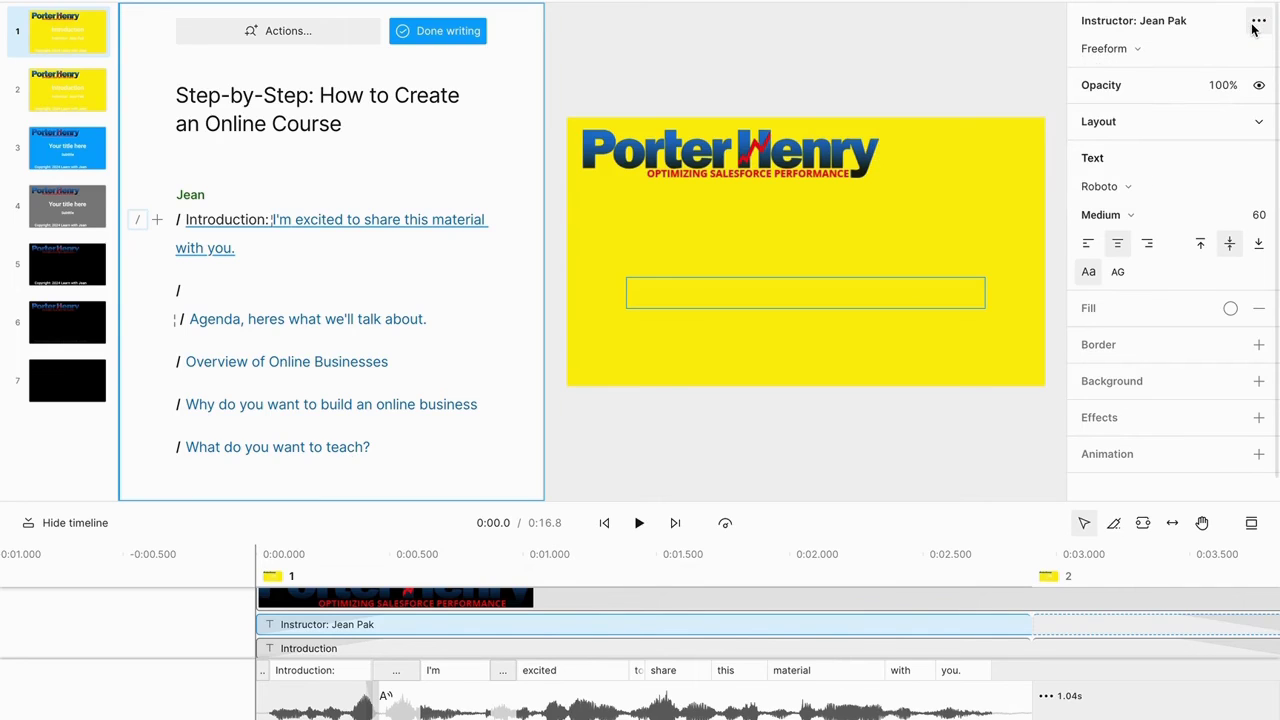
left_click(1205, 8)
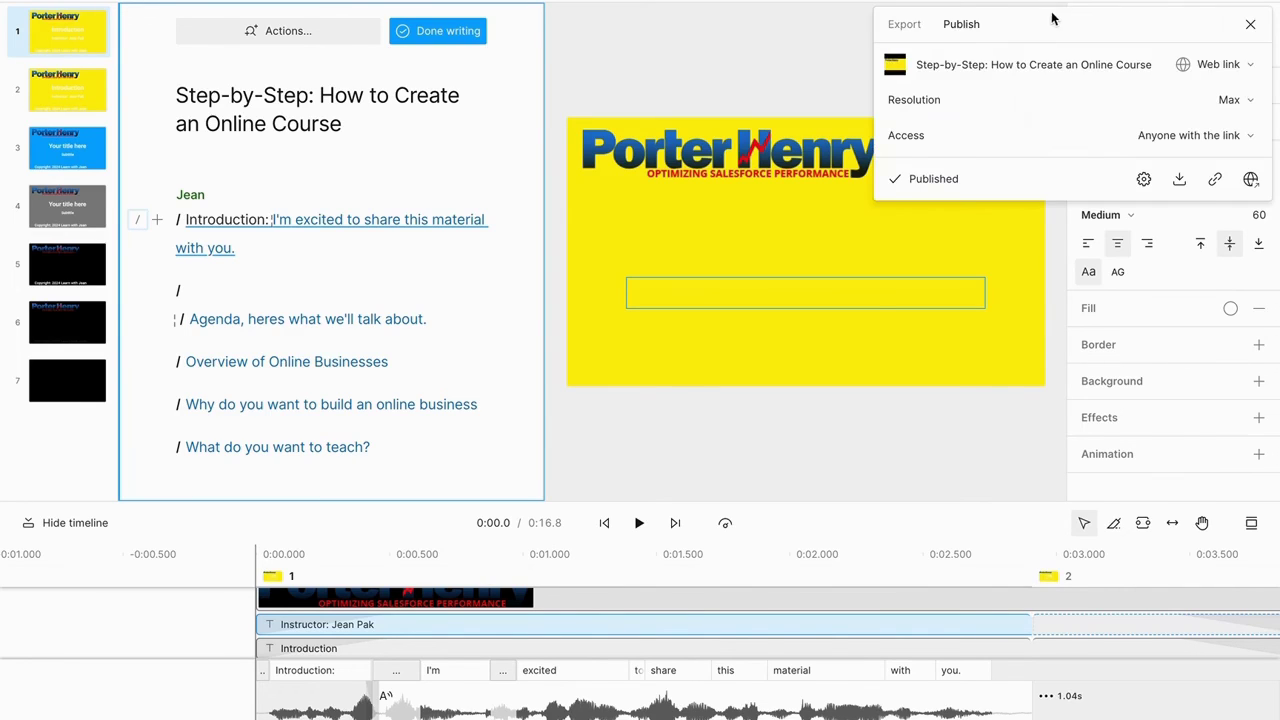
left_click(905, 27)
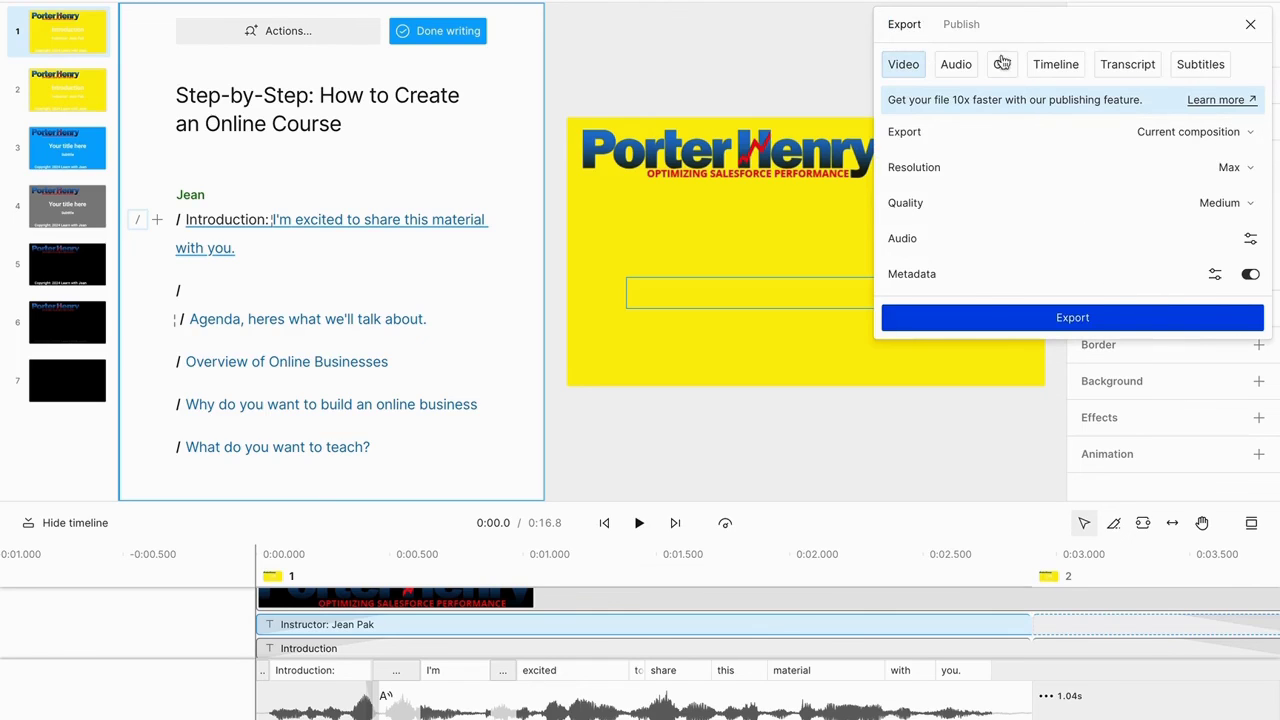
left_click(1110, 76)
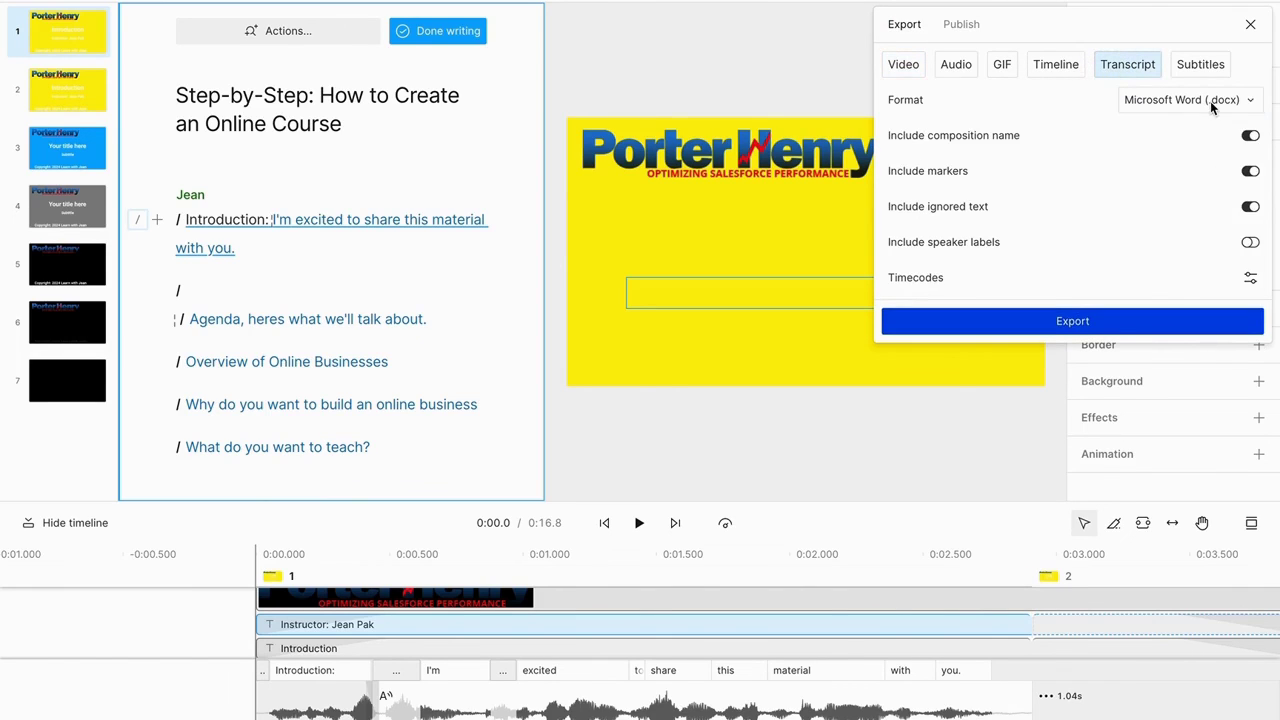
left_click(832, 57)
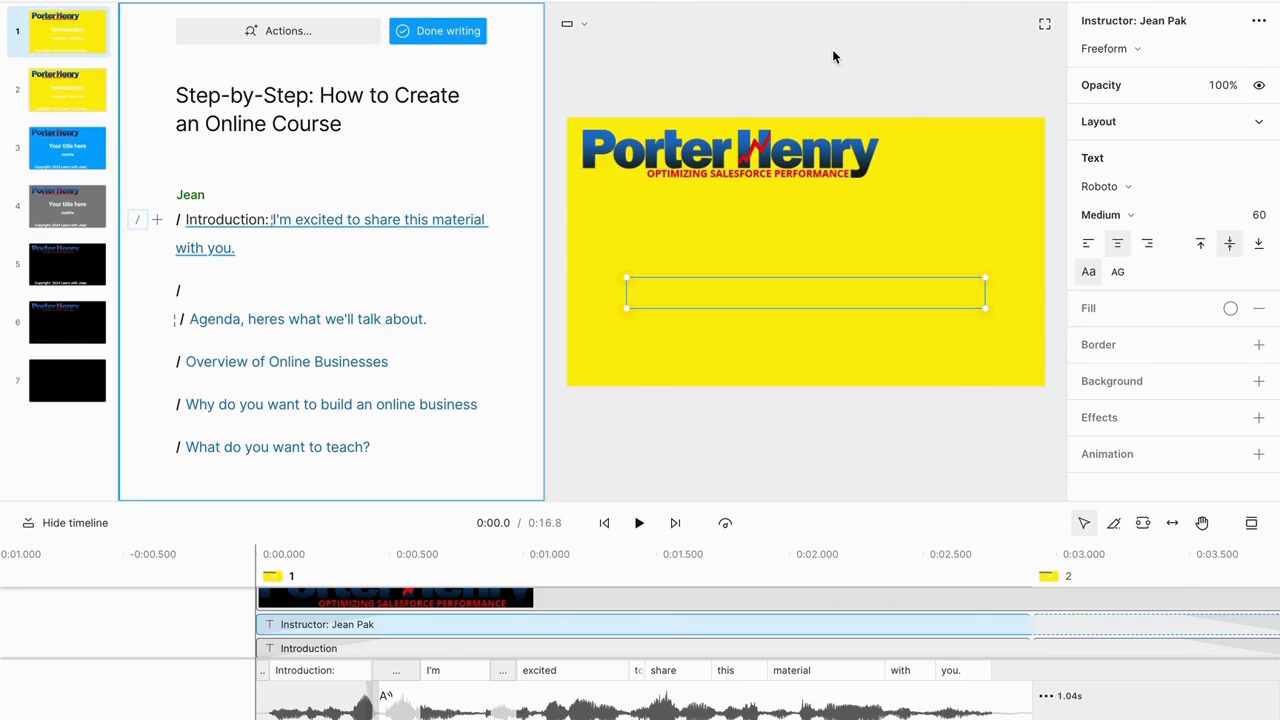
- Browse the quick actions list to see the AI assistant's options, then dismiss them
left_click(255, 37)
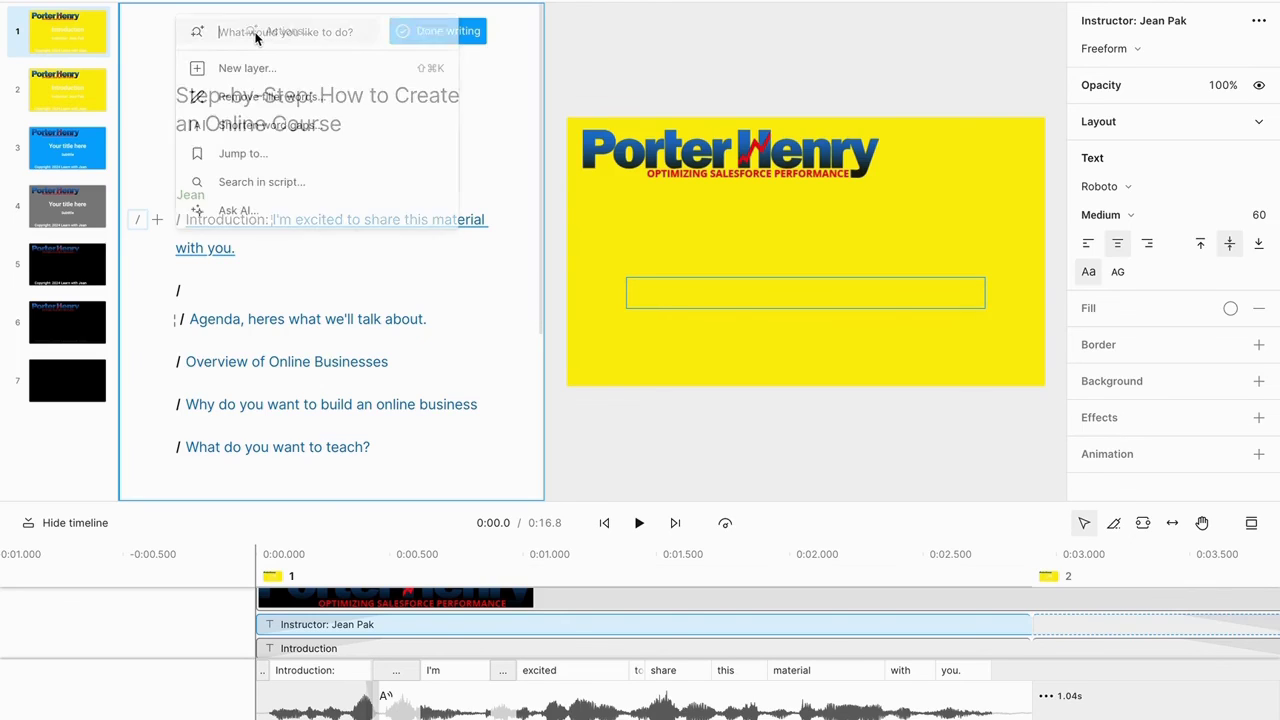
left_click(246, 218)
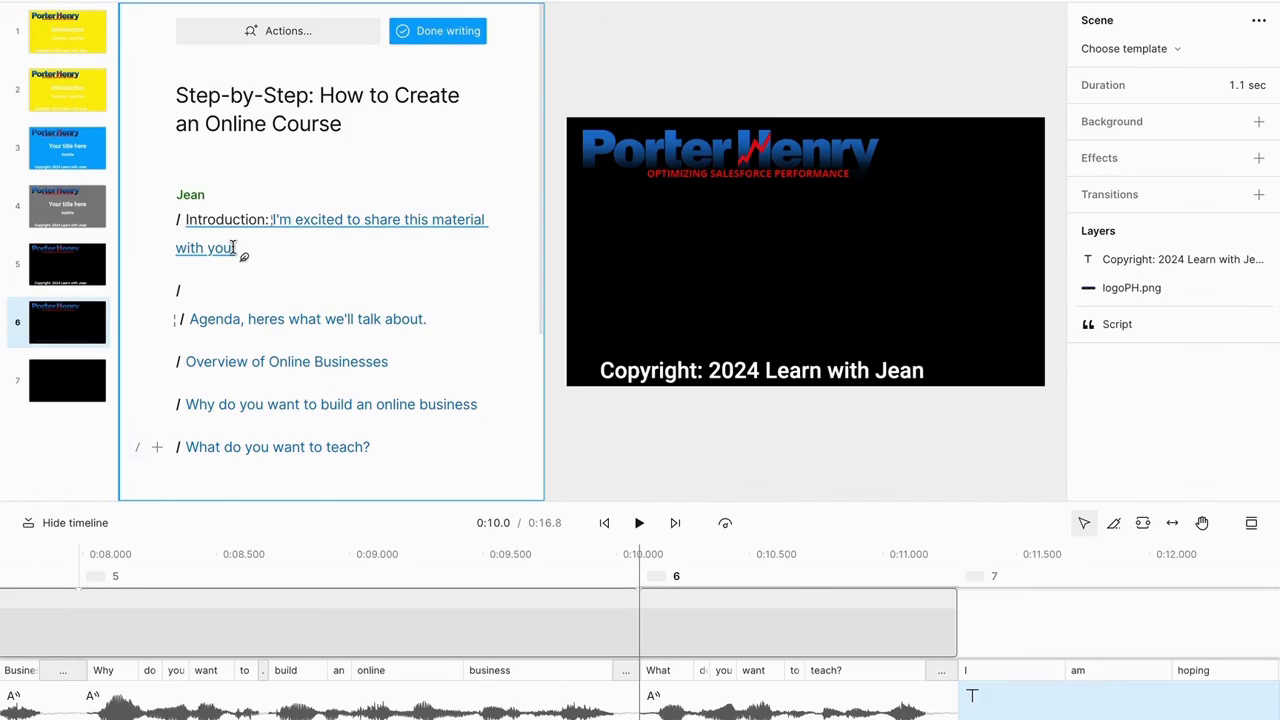
left_click(240, 248)
- Duplicate the Introduction paragraph into a new composition and open it
left_click(178, 220)
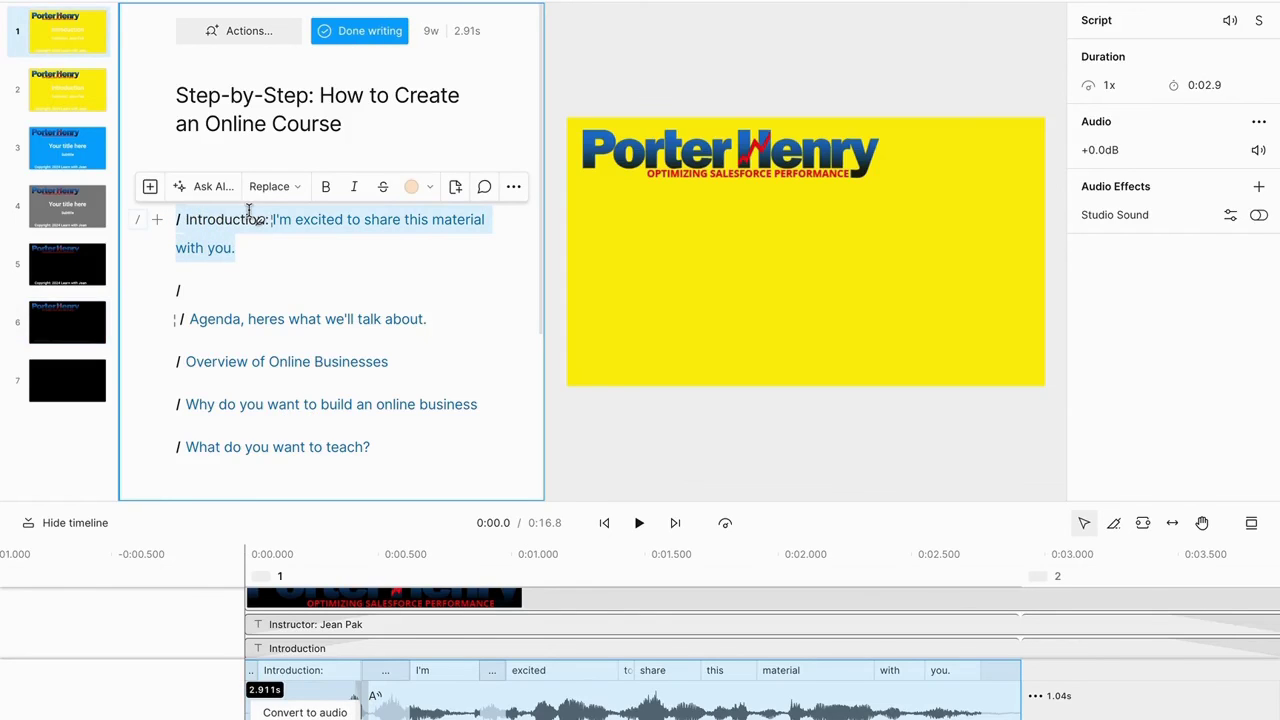
right_click(250, 214)
mouse_move(355, 447)
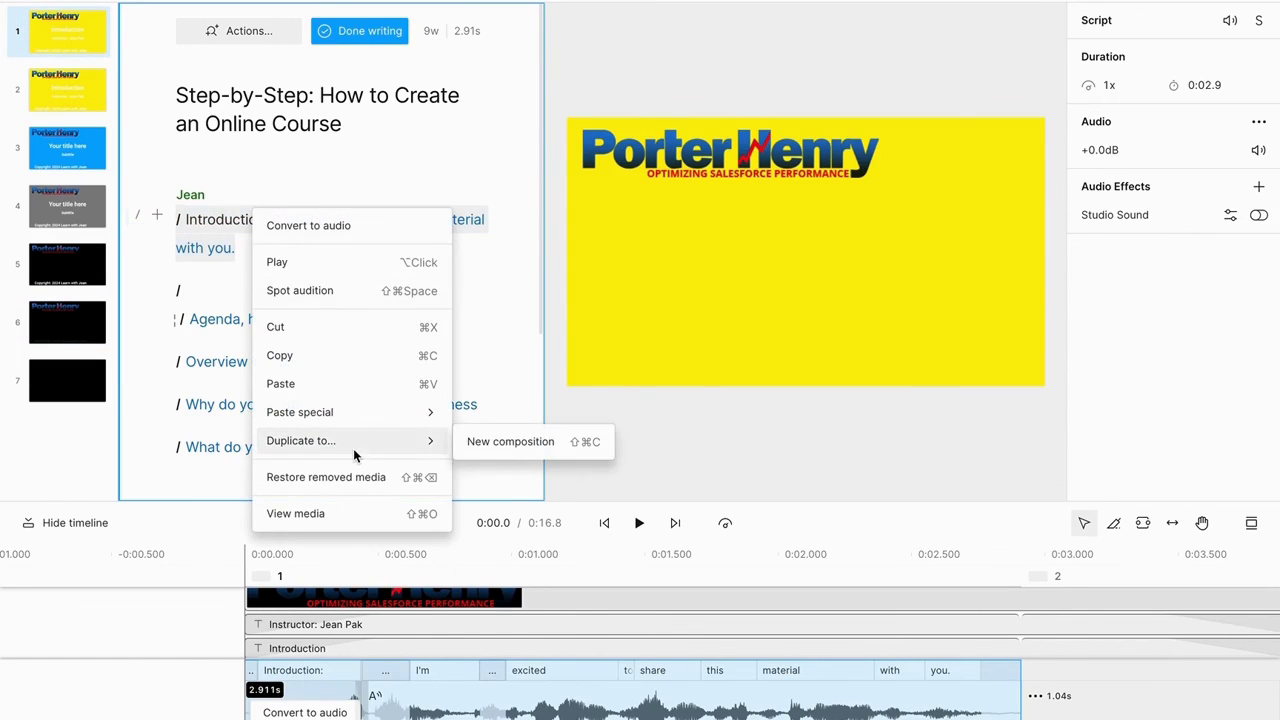
left_click(494, 452)
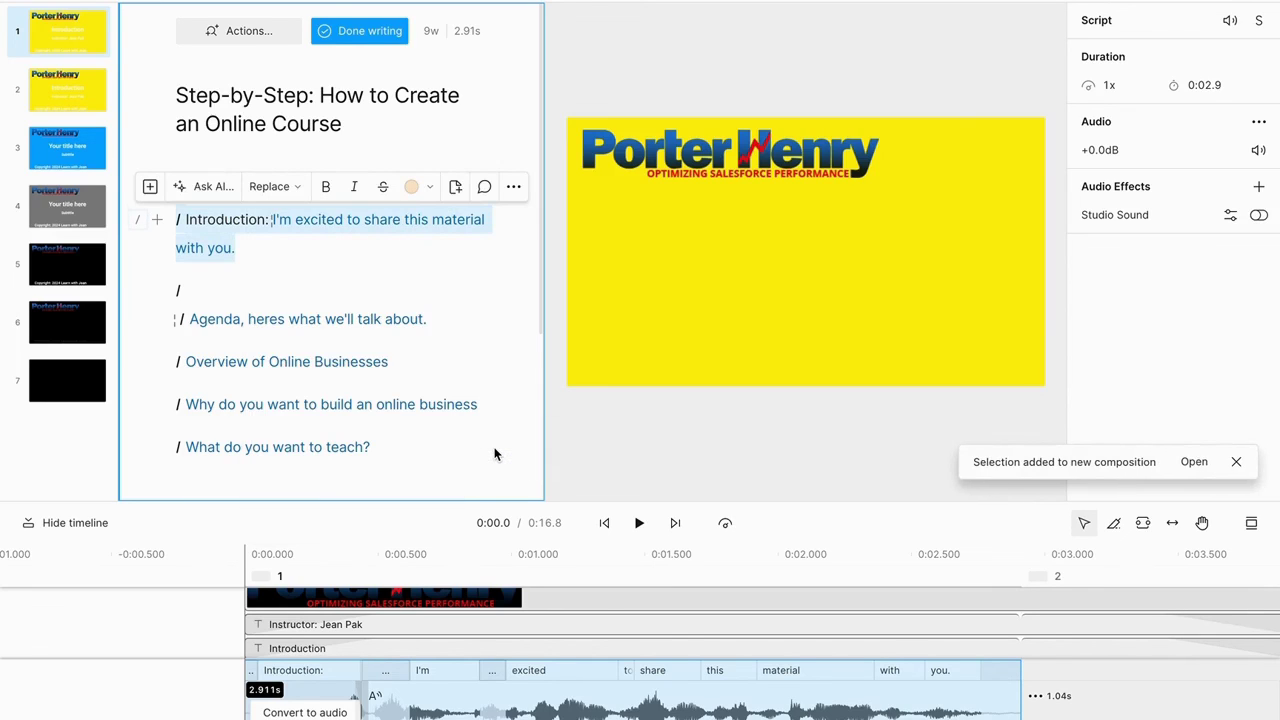
left_click(1192, 462)
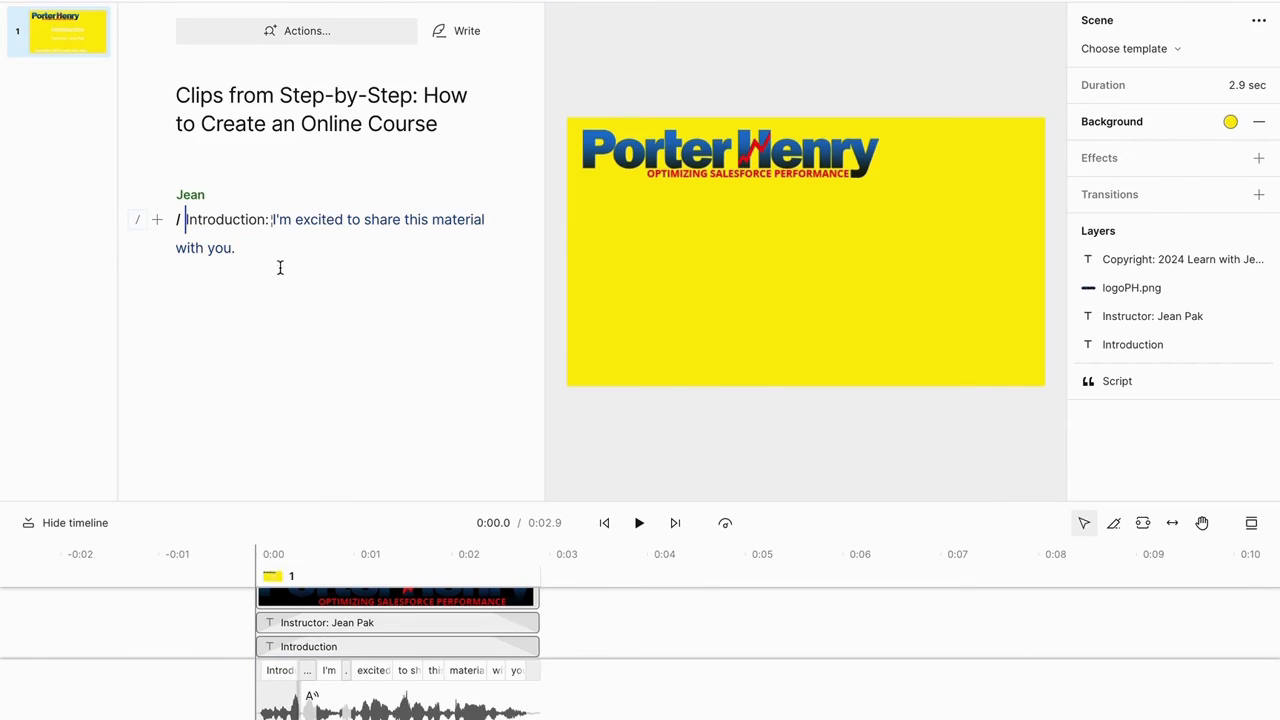
- Make the Clips composition's Introduction scene a vertical Portrait 9:16 slide
left_click(291, 259)
key("ctrl+a")
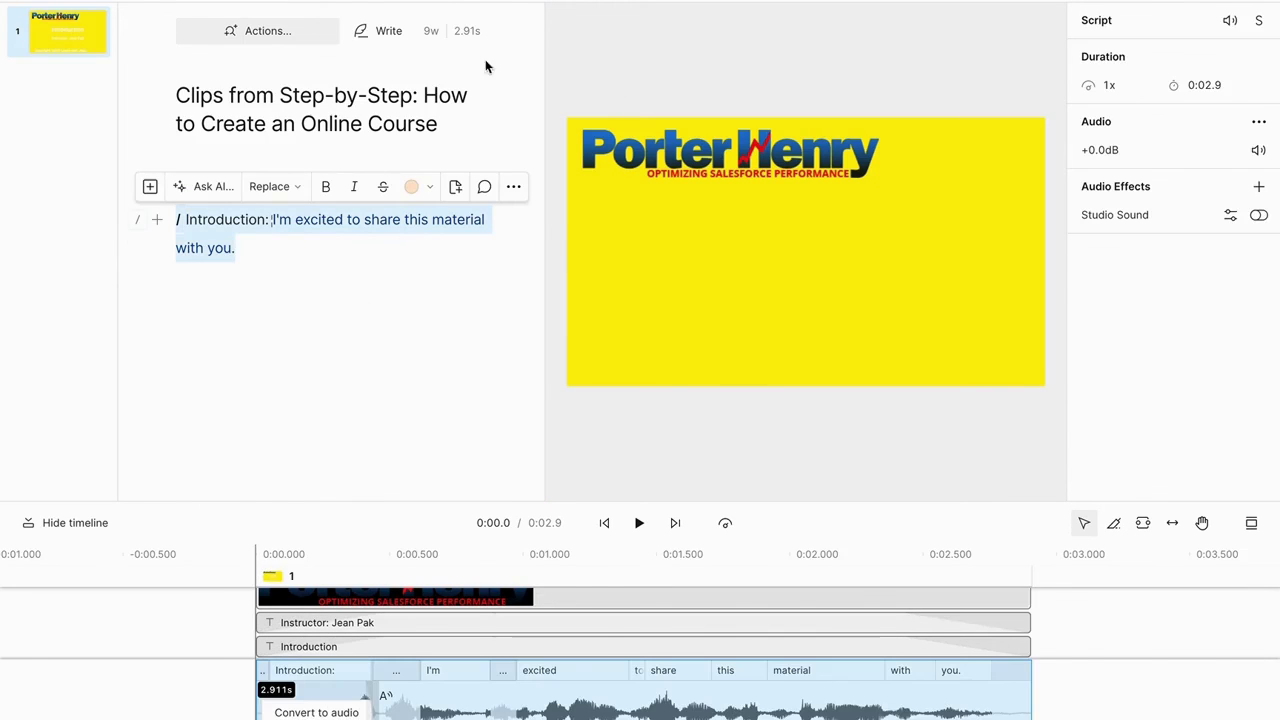
left_click(572, 27)
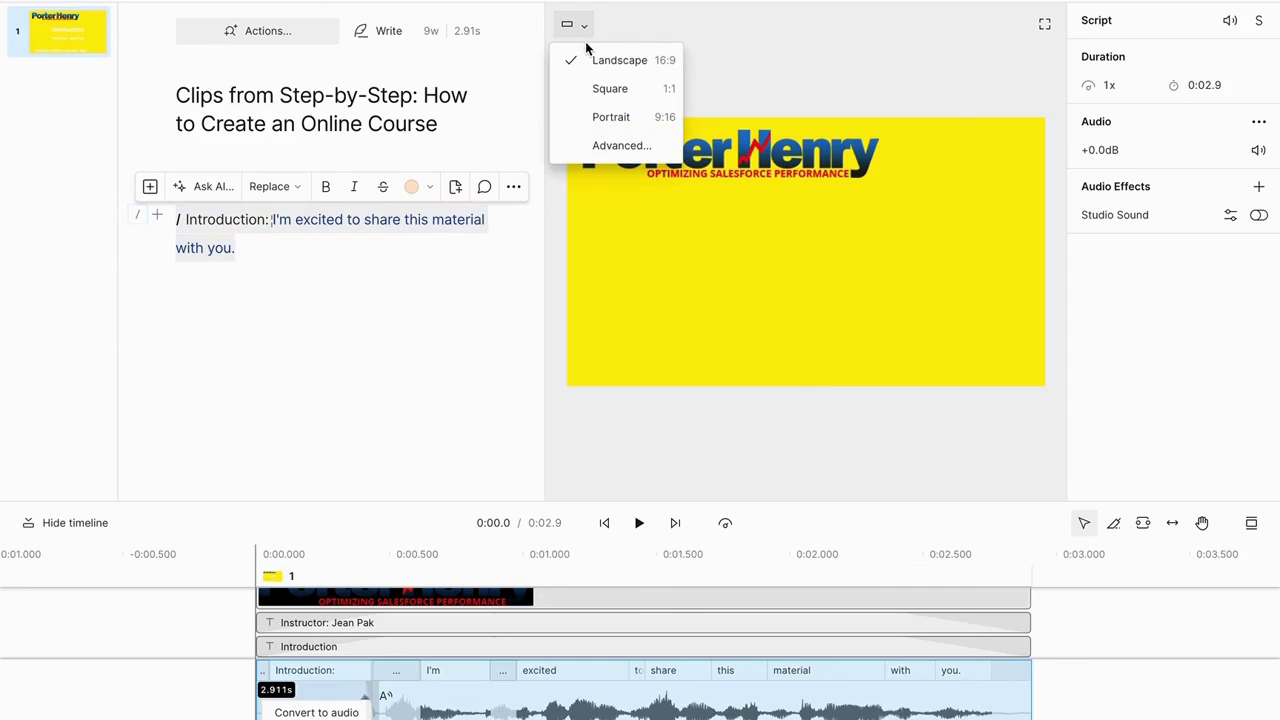
left_click(611, 117)
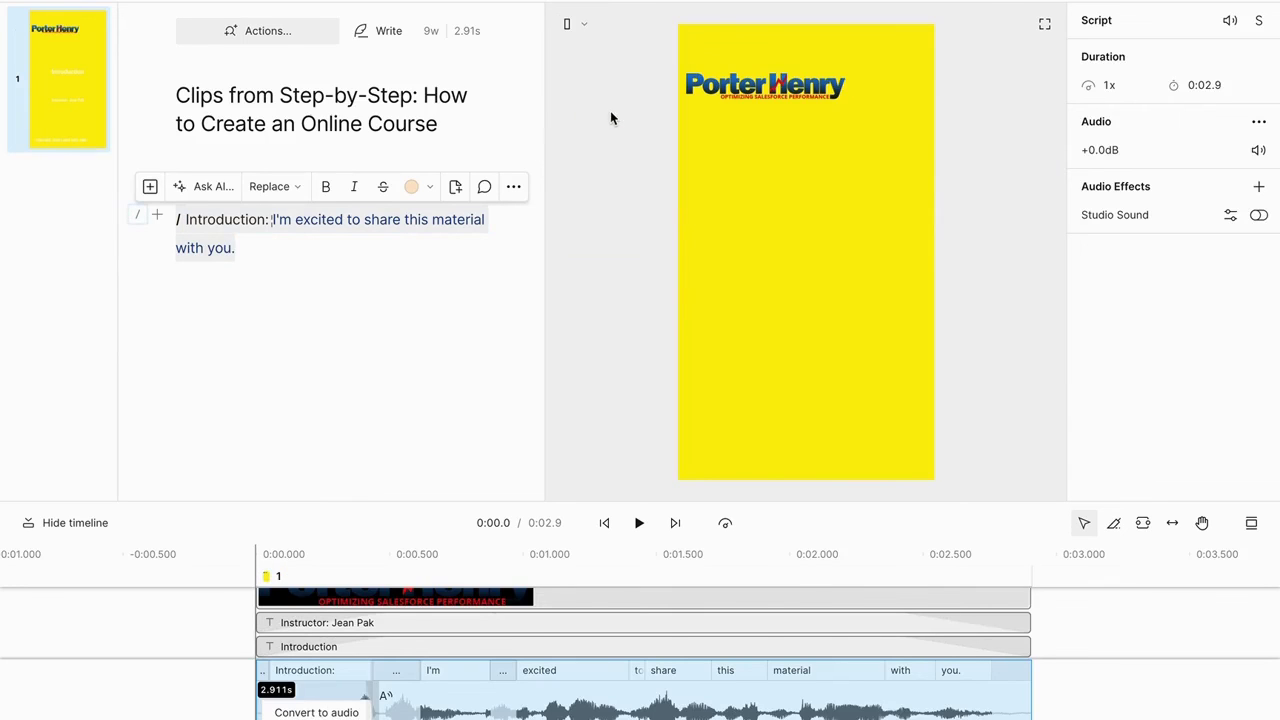